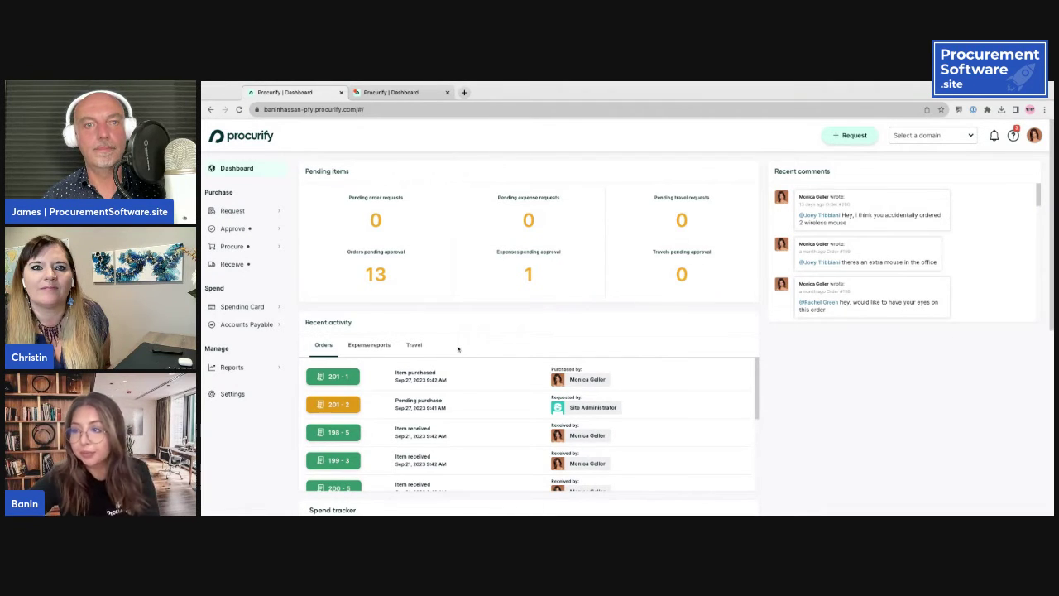
Step: Review the dashboard's recent order activity and the Manhattan - Finance budget's current spend and pending requests in the spend tracker
scroll(463, 364, "down", 2)
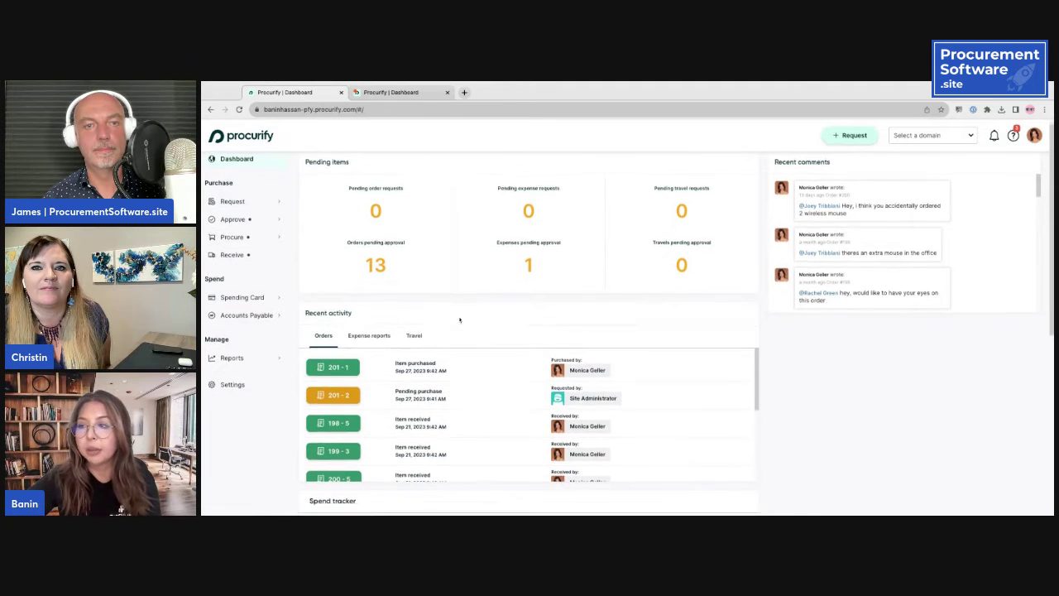
scroll(480, 400, "down", 3)
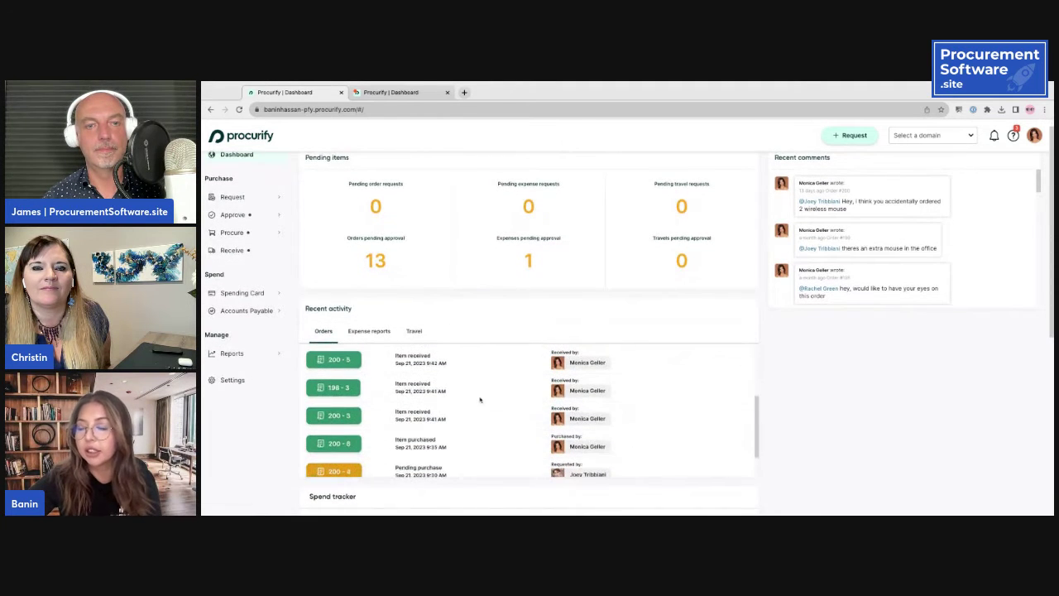
scroll(478, 394, "down", 1)
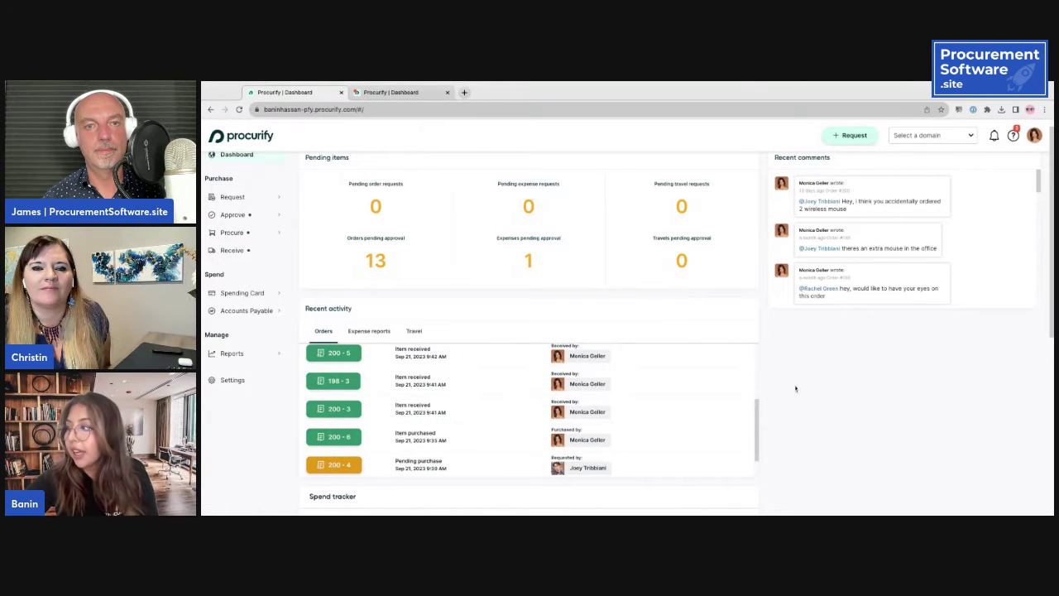
scroll(795, 388, "down", 3)
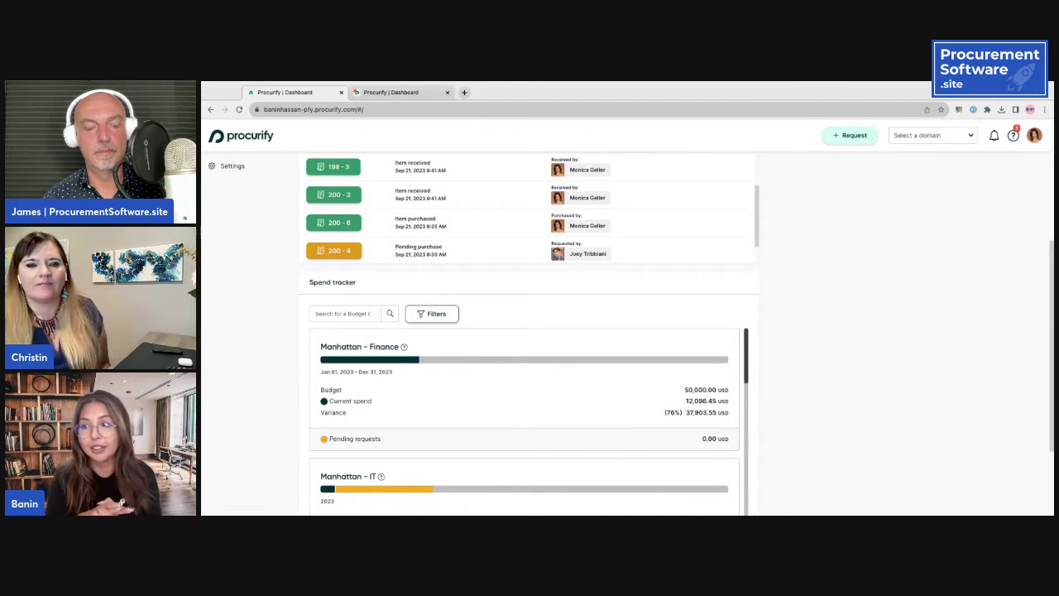
double_click(340, 401)
left_click_drag(340, 439, 380, 439)
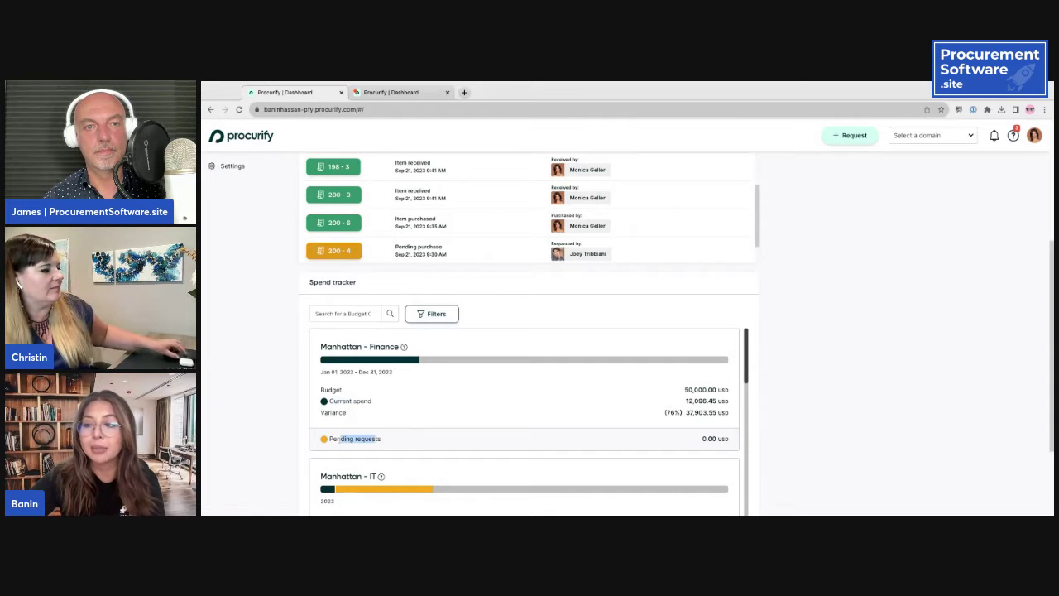
left_click(403, 454)
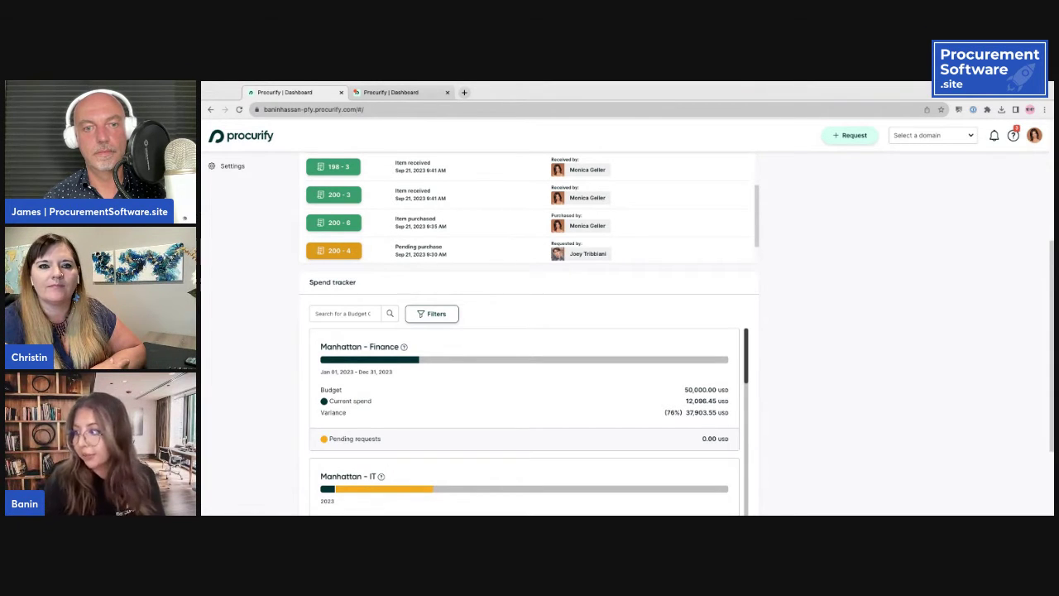
scroll(816, 295, "up", 3)
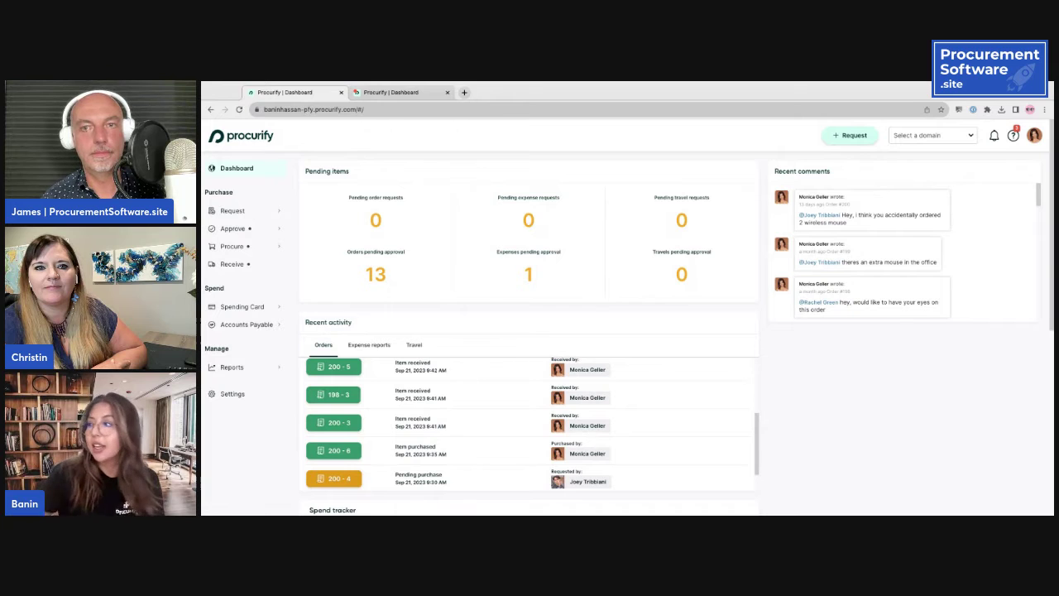
Step: Switch to the requester's Procurify session and start a new order request from the order status page
left_click(378, 96)
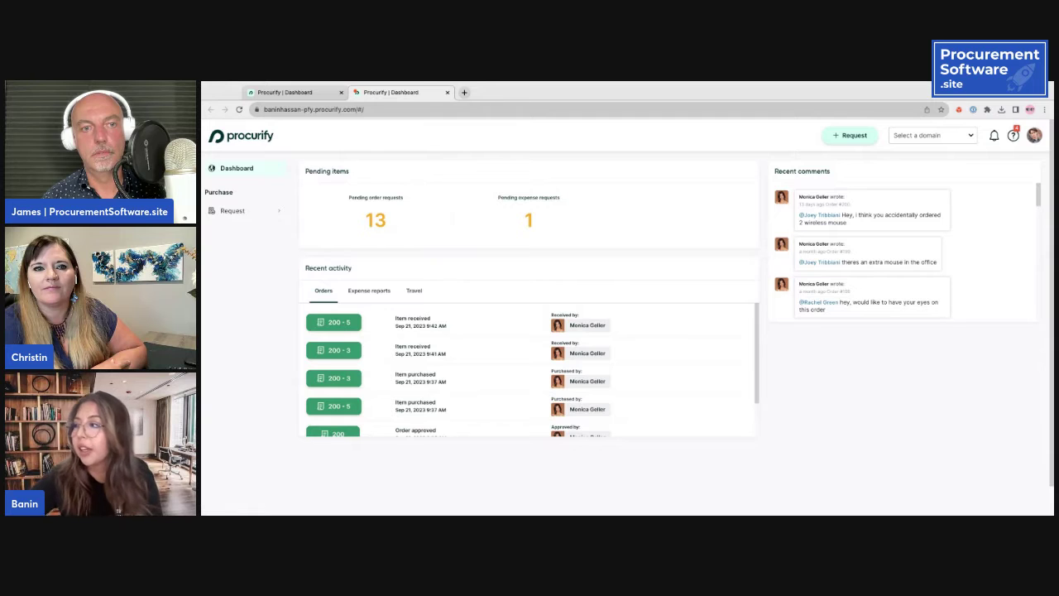
left_click(233, 212)
left_click(232, 227)
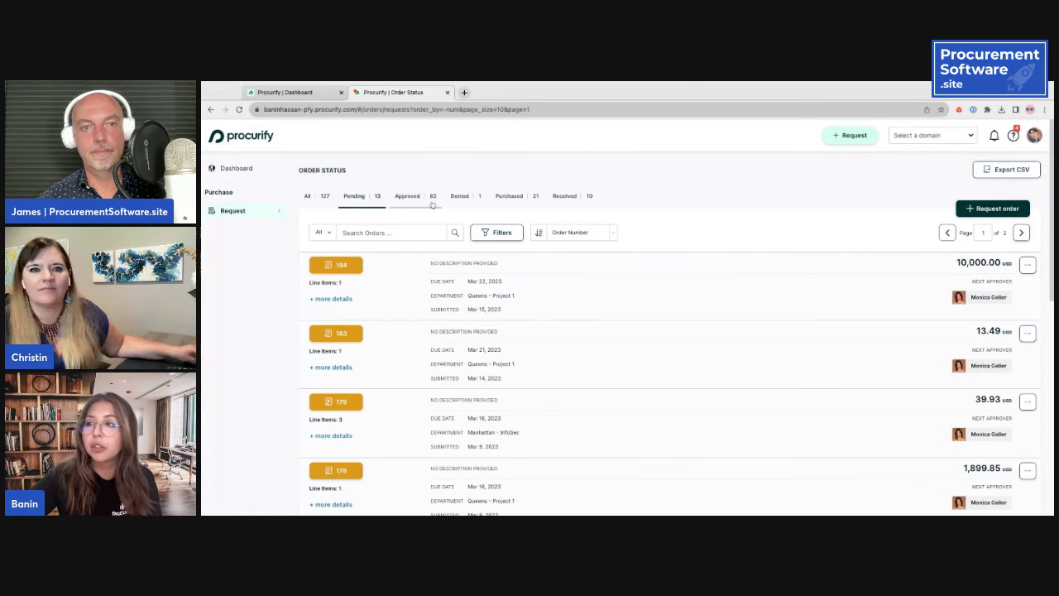
left_click(989, 210)
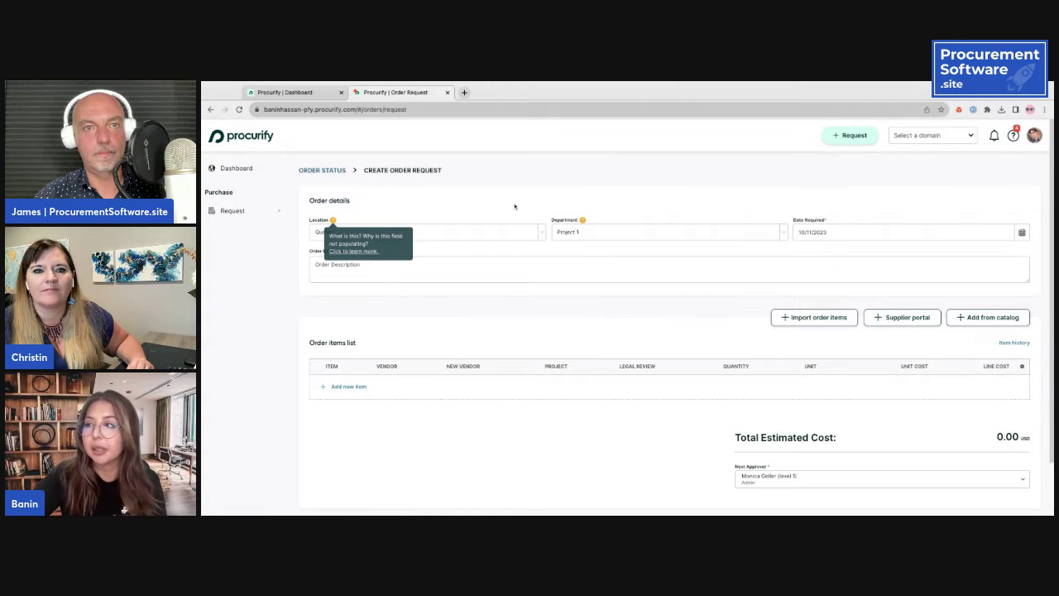
Step: Set the order's location to Manhattan, the department to Marketing and the required date to 10/06/2023
left_click(468, 232)
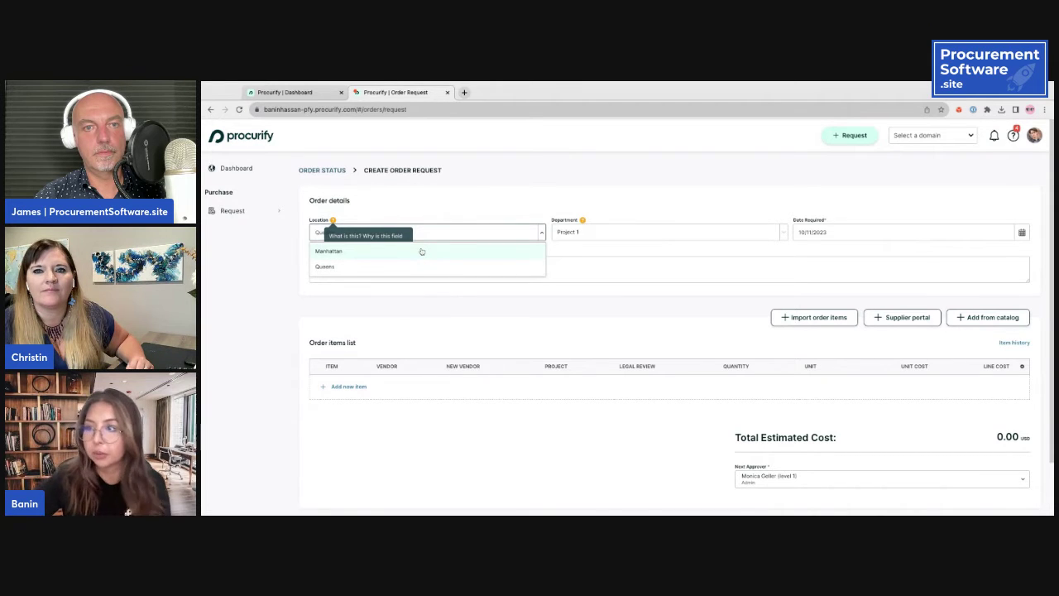
left_click(421, 250)
left_click(669, 233)
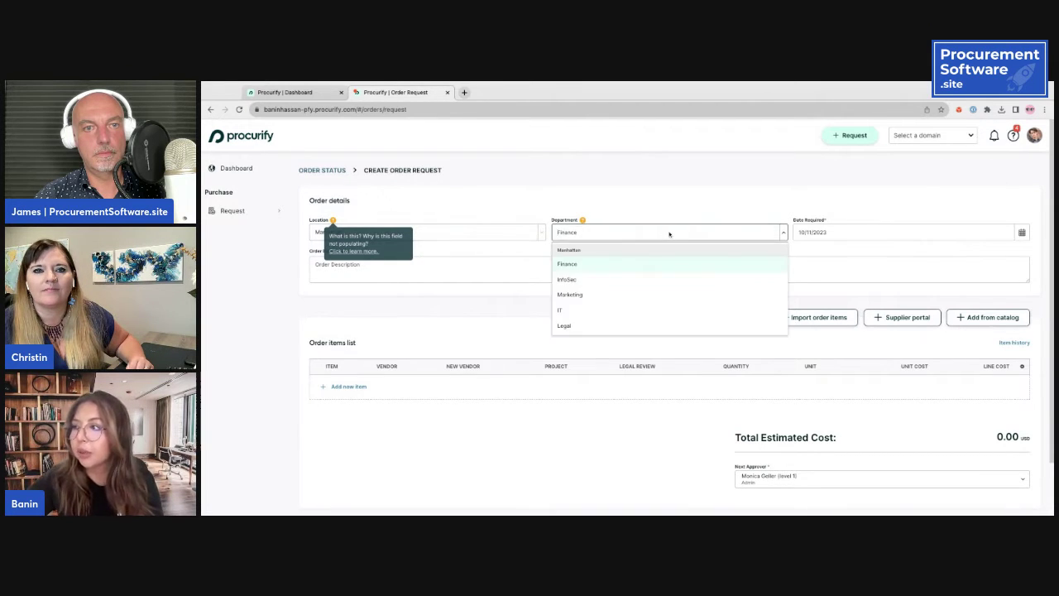
left_click(612, 296)
left_click(594, 274)
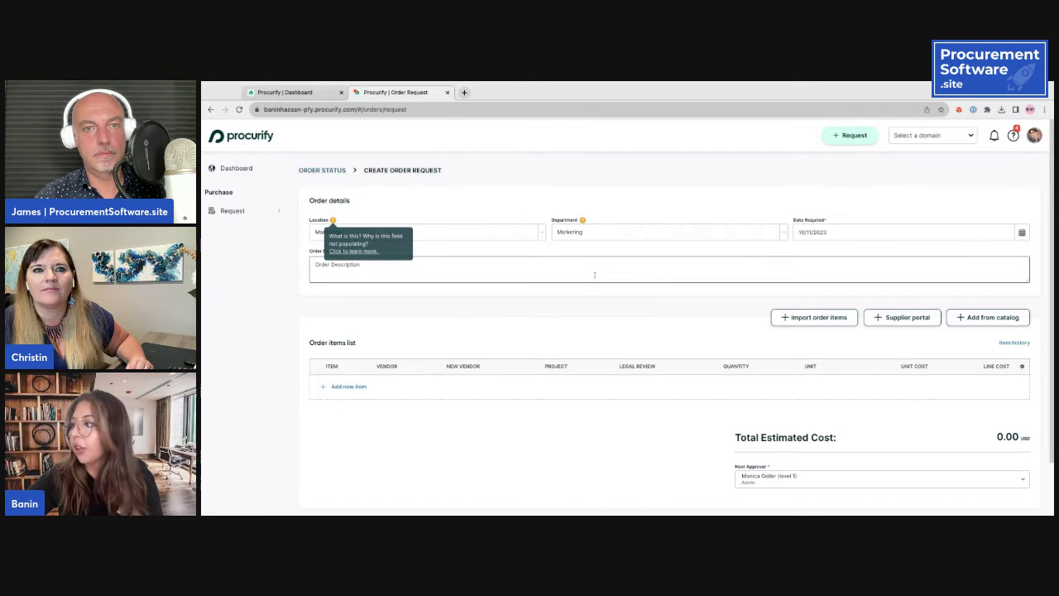
left_click(1021, 232)
left_click(902, 283)
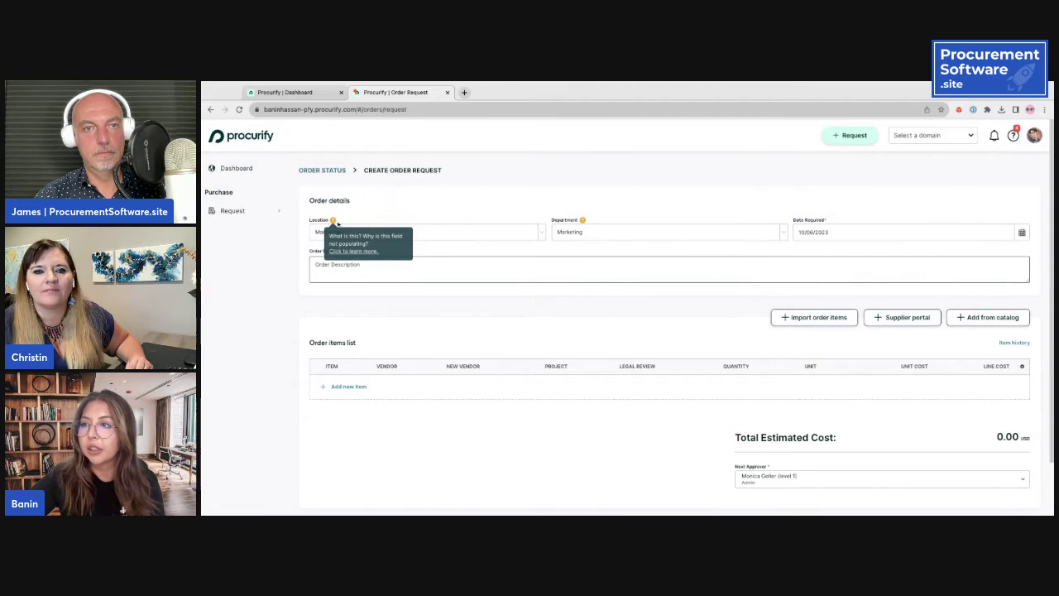
Step: Enter "Live demo order" as the order description
left_click(347, 265)
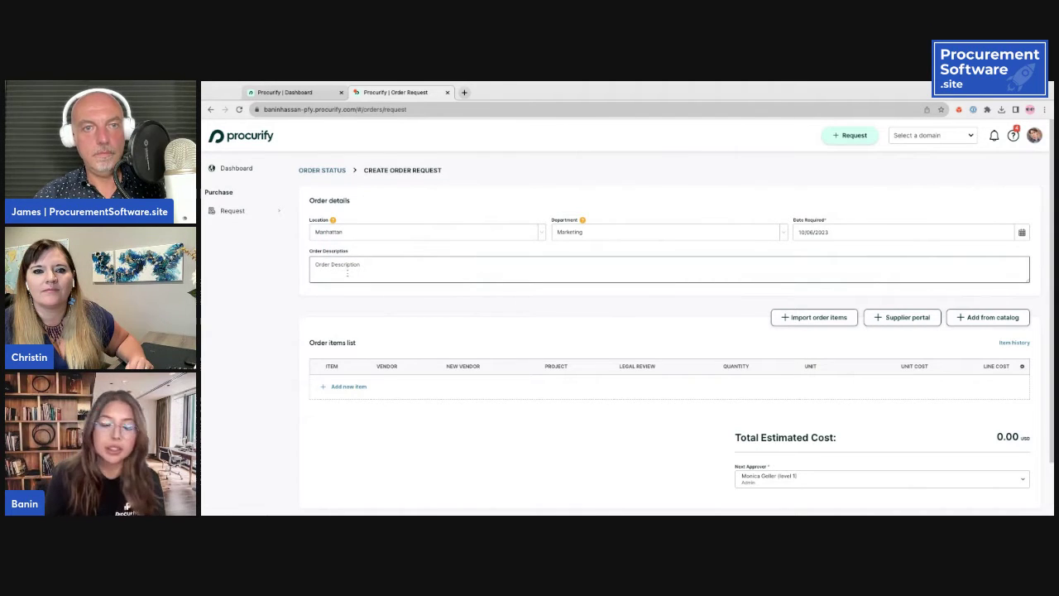
type("Live demo of")
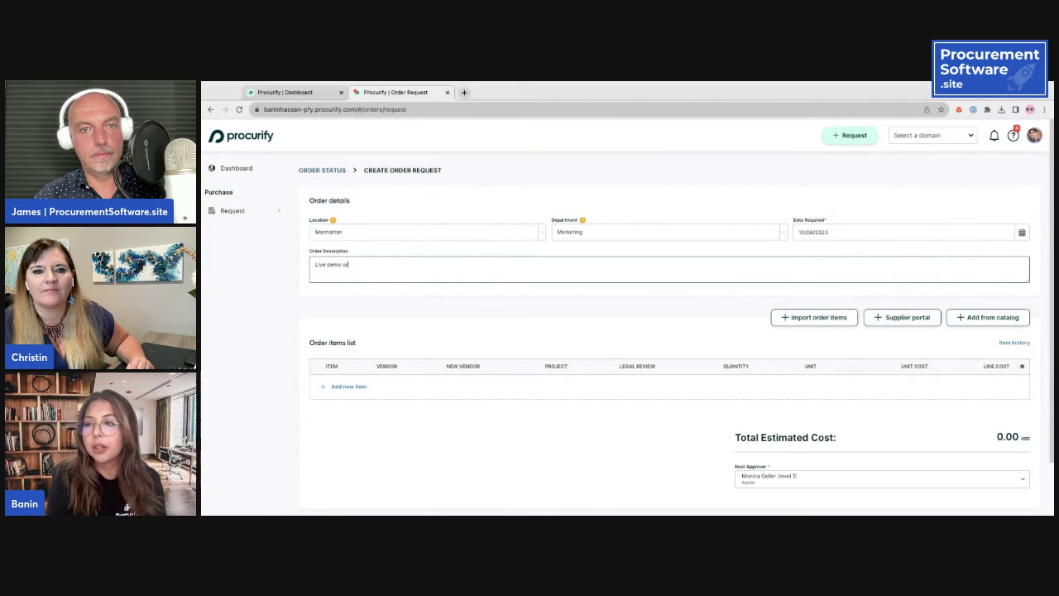
type("der")
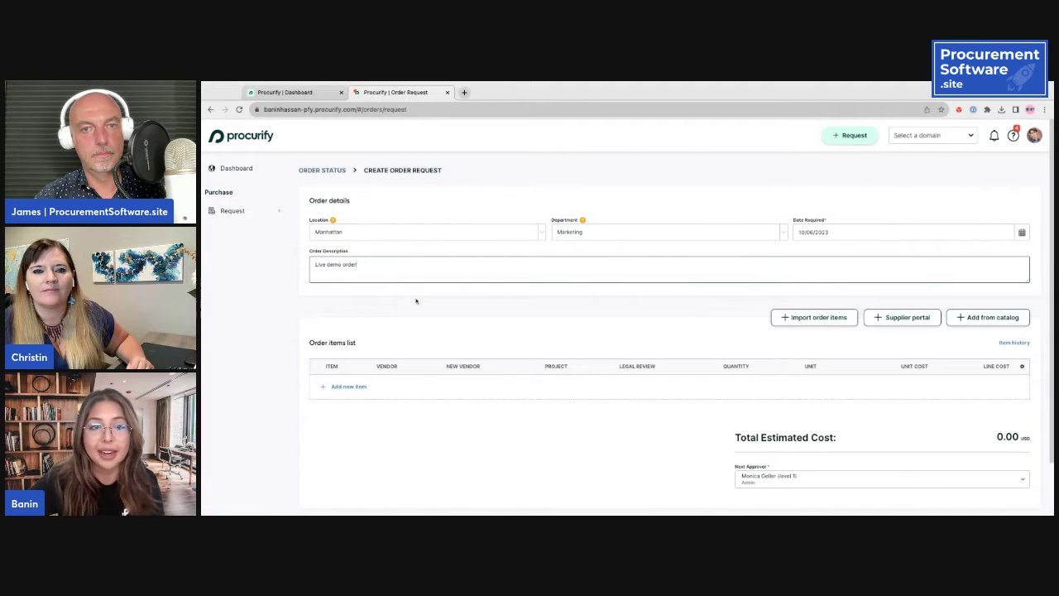
Step: Start a new order item named Laptop and assign it the account code 2001 - Laptops
left_click(348, 387)
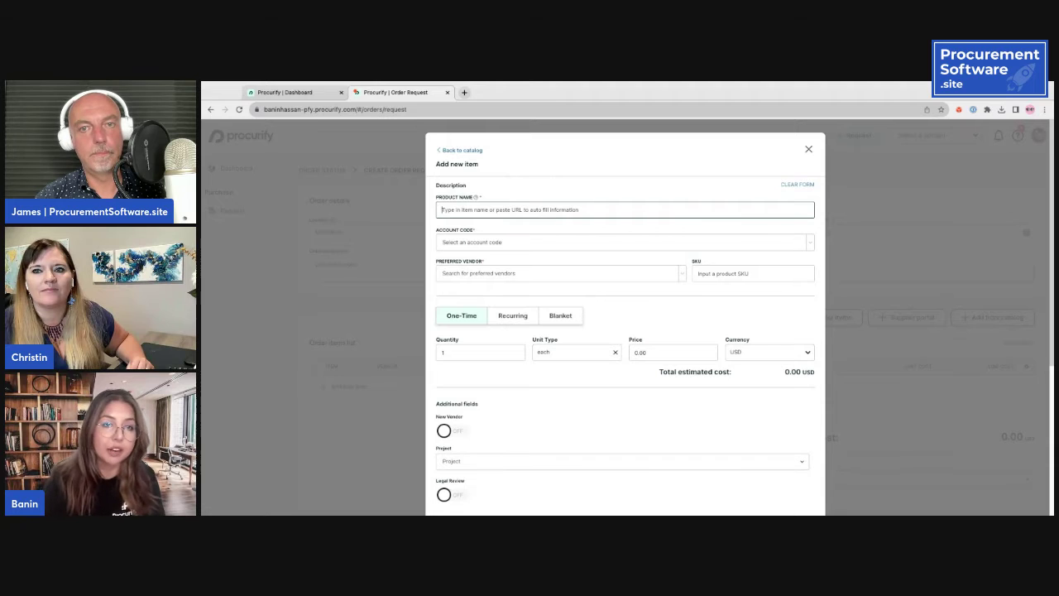
type("Laptop")
left_click(516, 242)
left_click(486, 307)
left_click(488, 242)
left_click(467, 354)
left_click(493, 240)
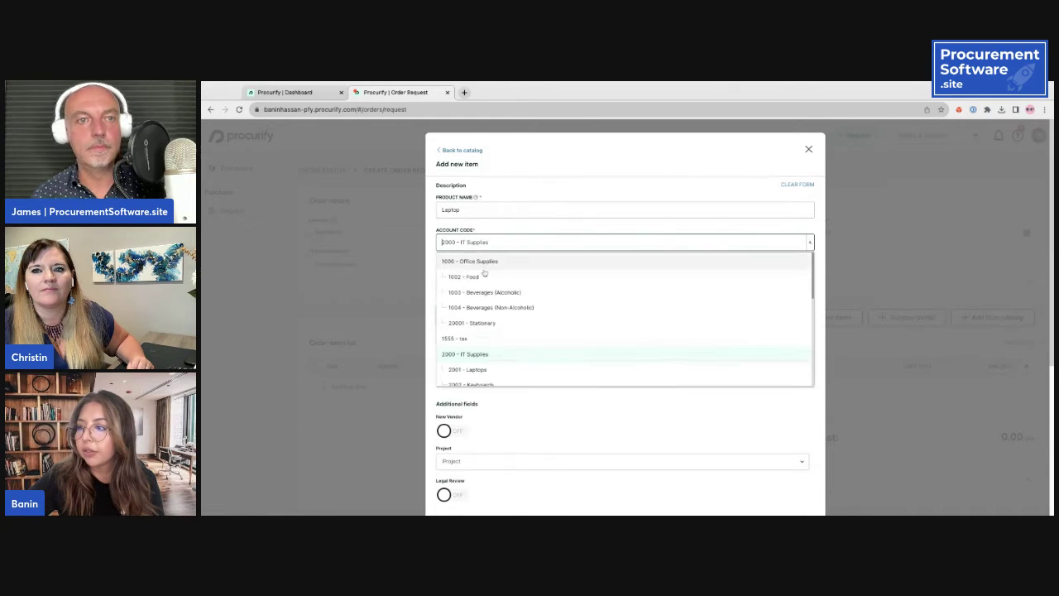
left_click(466, 368)
Step: Try Other as the laptop's preferred vendor, and settle on CDW - USA
left_click(487, 275)
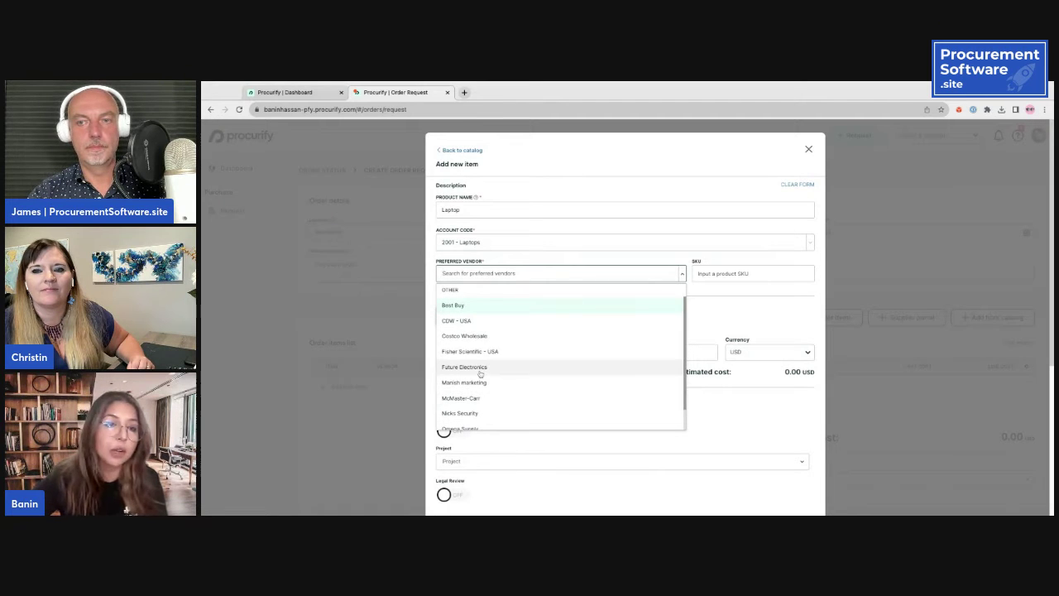
left_click(464, 293)
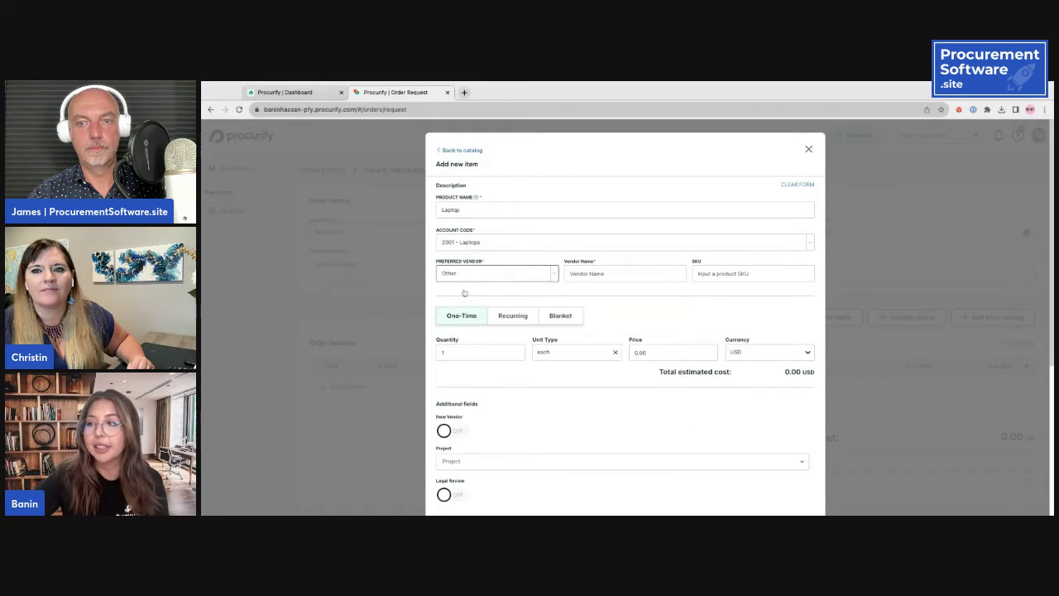
left_click(506, 275)
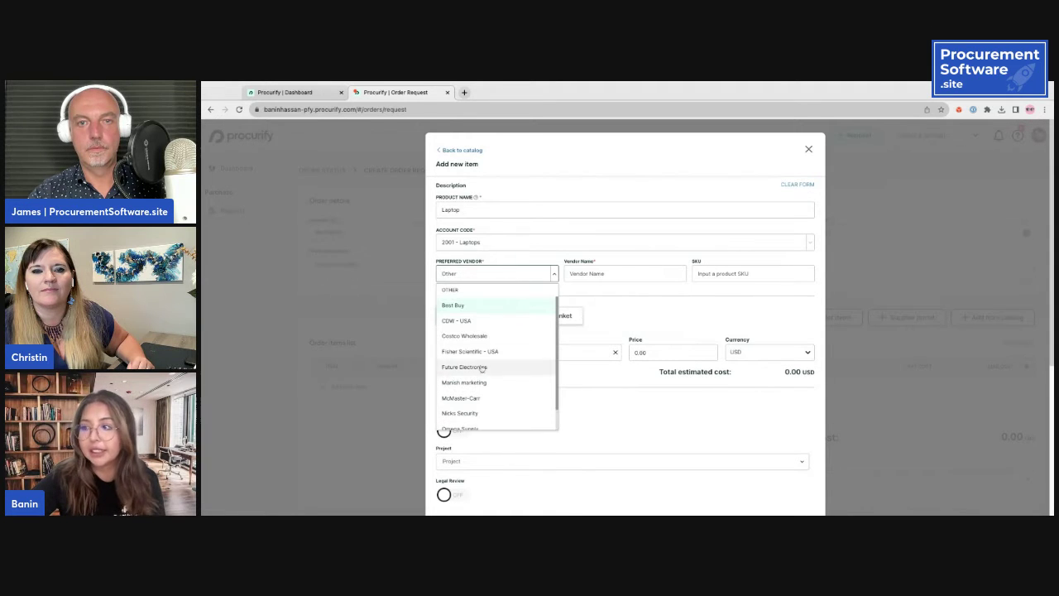
left_click(467, 320)
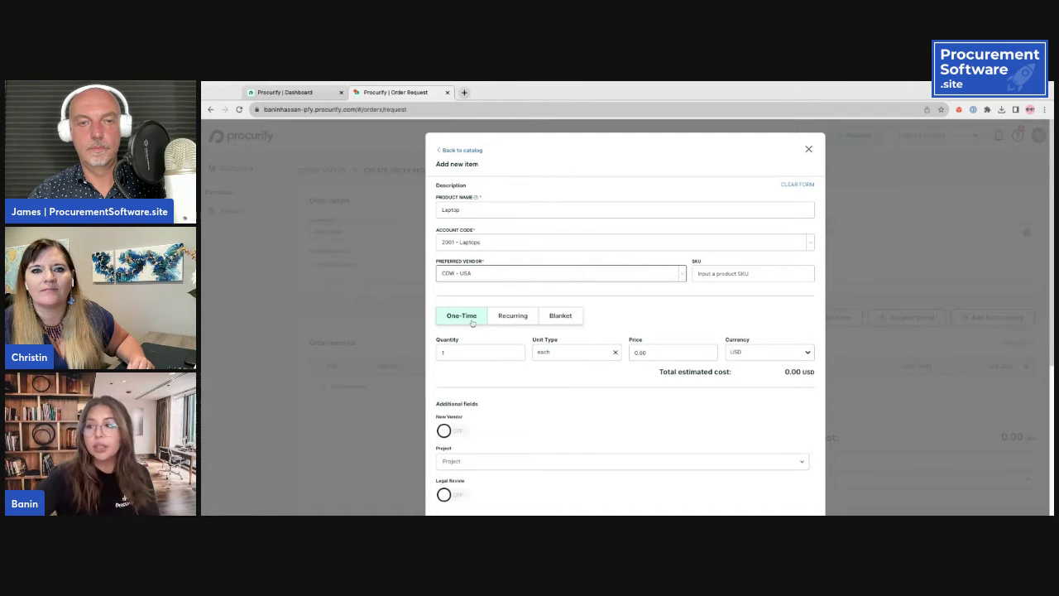
Step: Look at the Recurring and Blanket purchase options for the item and return to One-Time
left_click(512, 320)
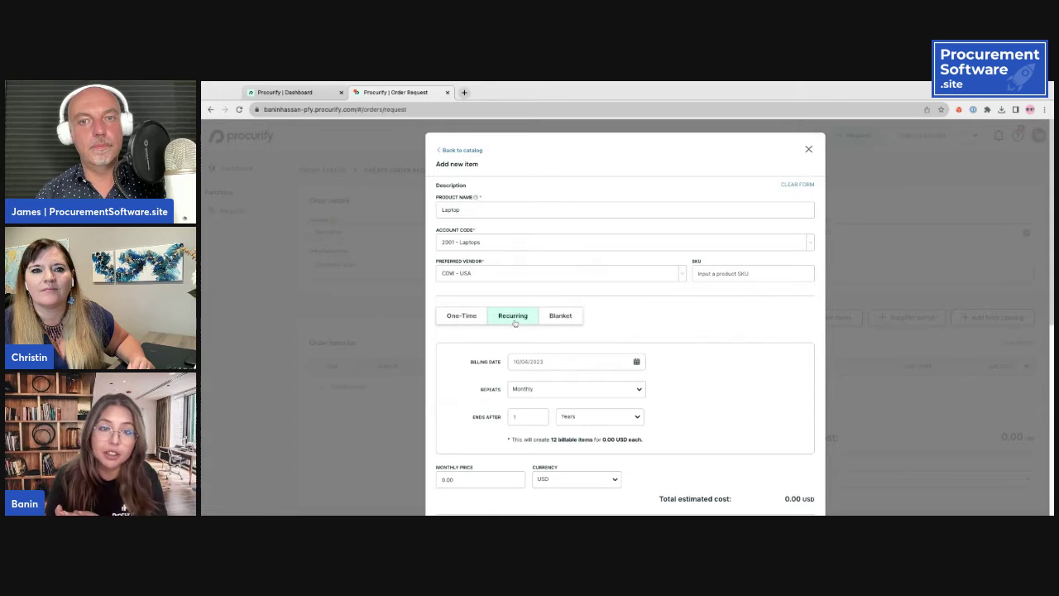
left_click(555, 318)
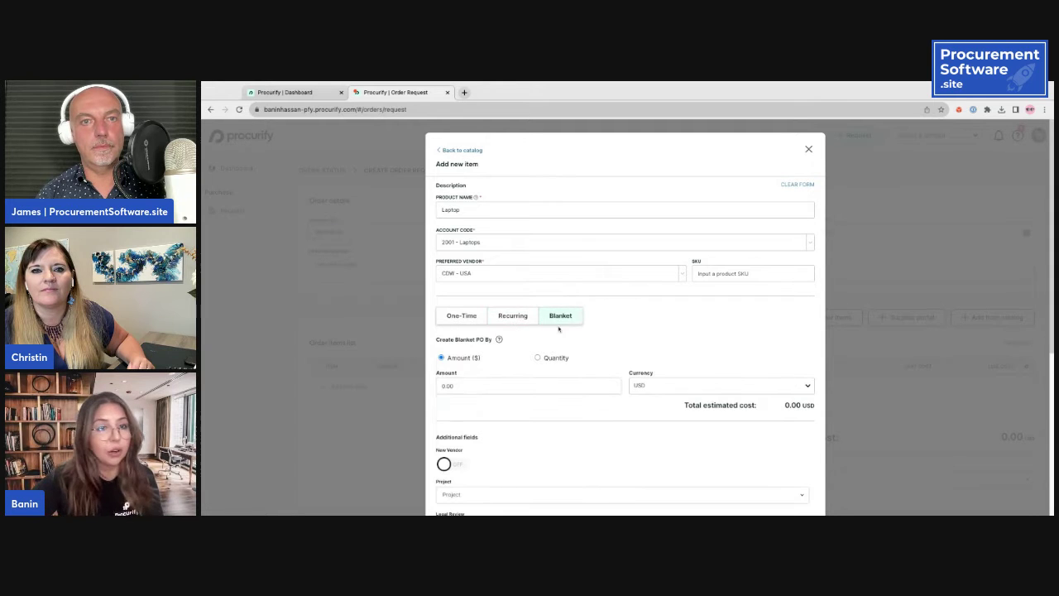
left_click(443, 318)
Step: Set the laptop's quantity to 3 and its unit price to 600, with USD as the currency
left_click(502, 352)
key("BackSpace")
type("3")
left_click(680, 351)
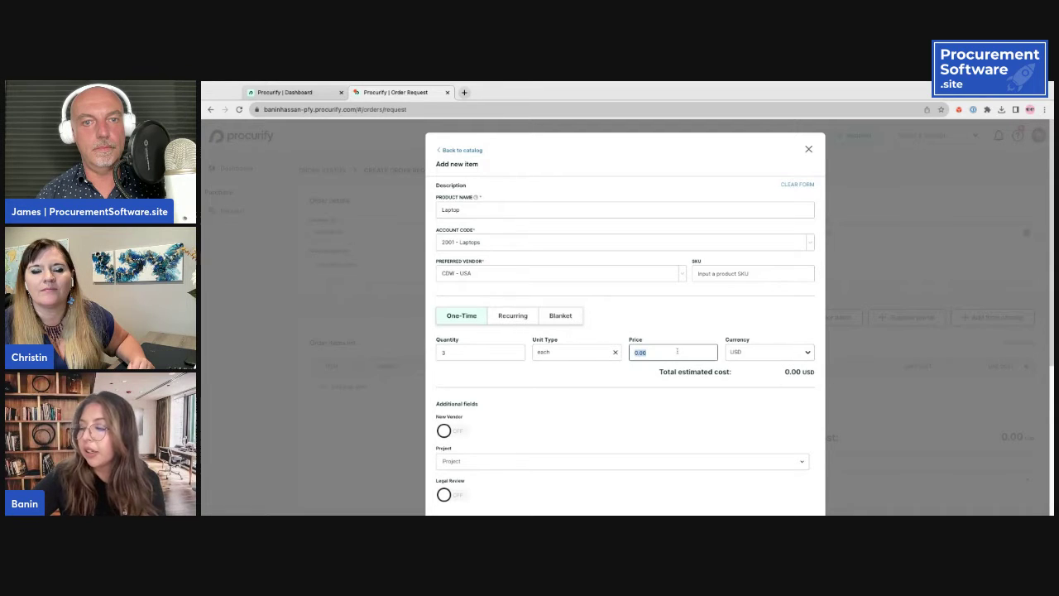
type("600")
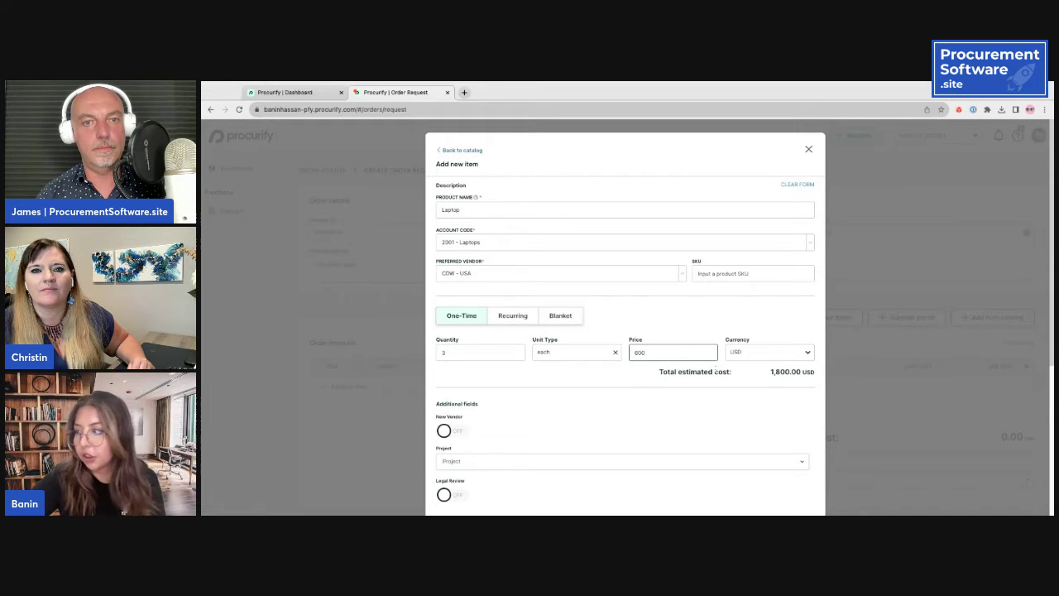
key("shift+Tab")
key("Down")
left_click(764, 352)
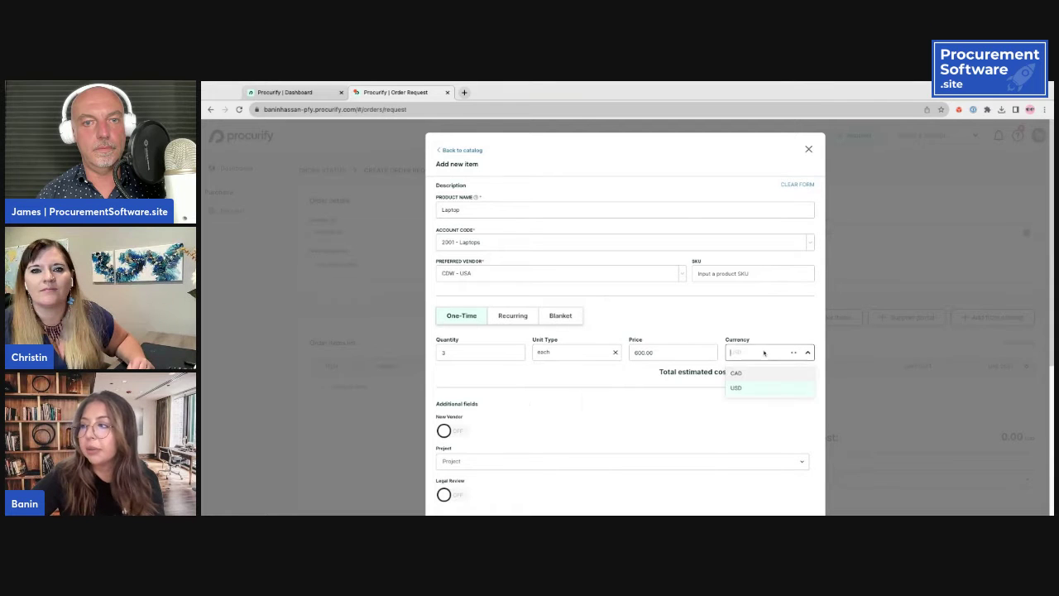
key("Return")
Step: Choose b as the project in the item's additional fields
scroll(678, 342, "down", 1)
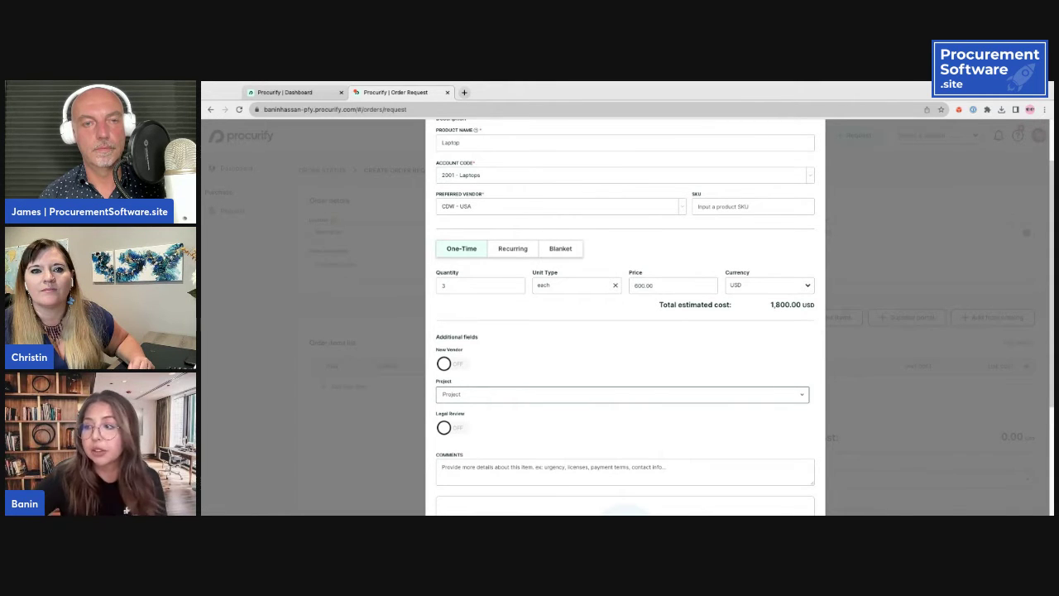
left_click(622, 394)
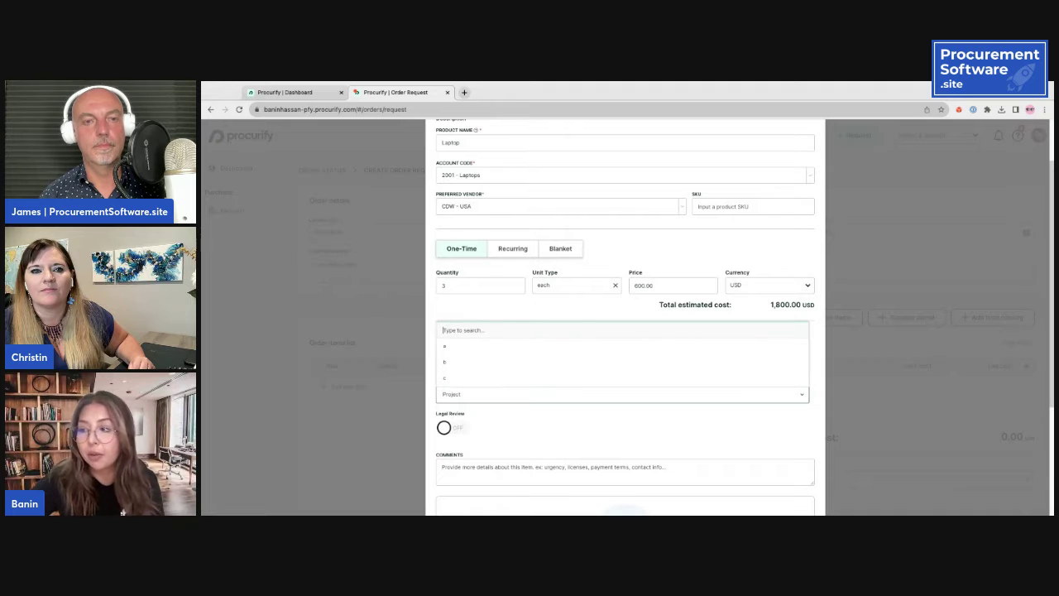
left_click(540, 361)
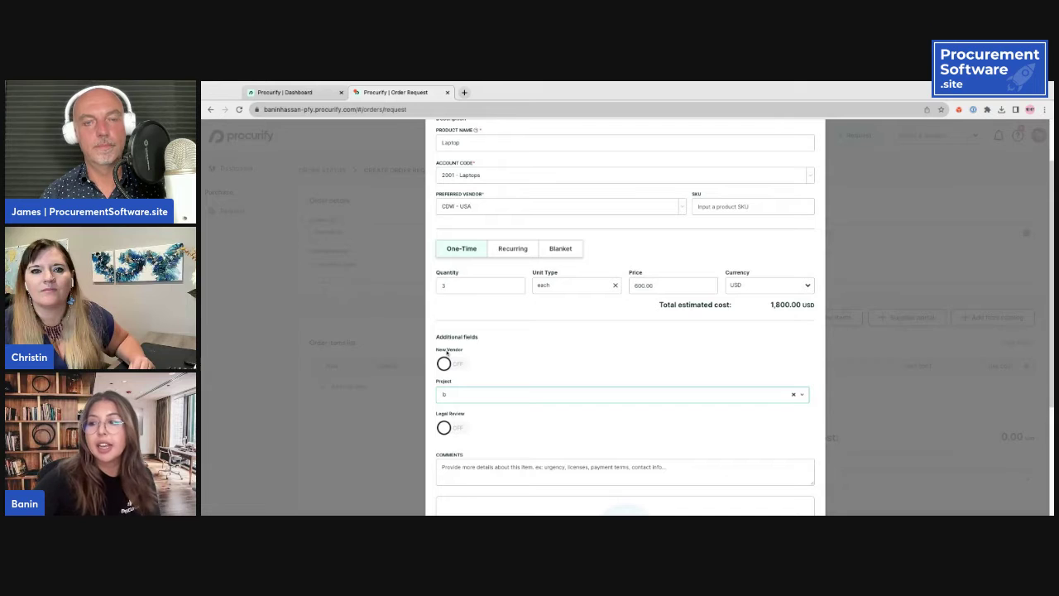
Step: Switch New Vendor on and back off, and add the laptop item to the order request
left_click(453, 367)
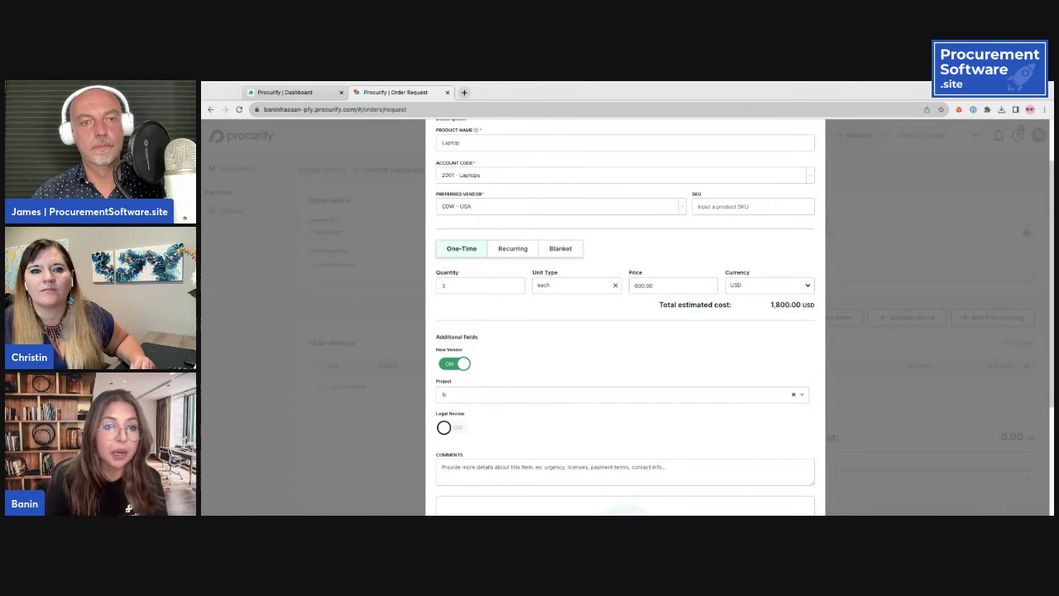
left_click(454, 363)
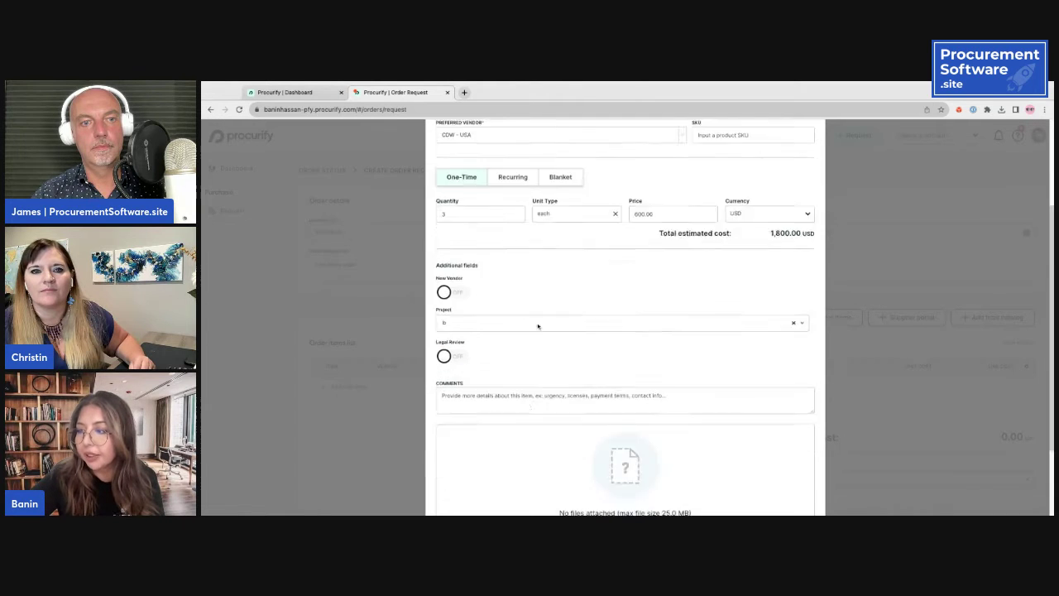
scroll(459, 297, "down", 3)
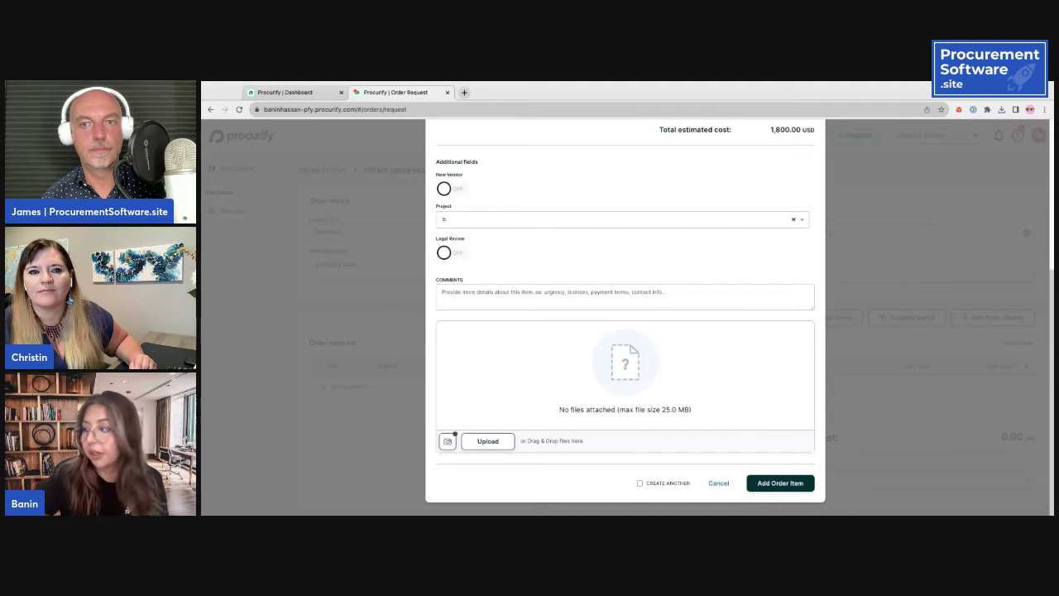
left_click(765, 488)
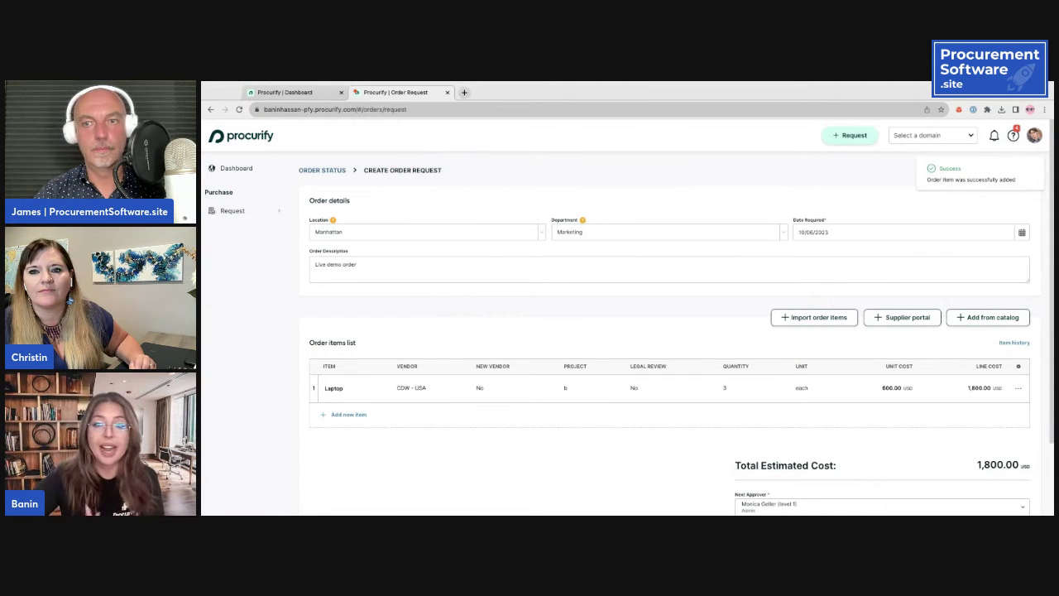
Step: Add the Macbook Pro from the product catalog to the order request
left_click(979, 318)
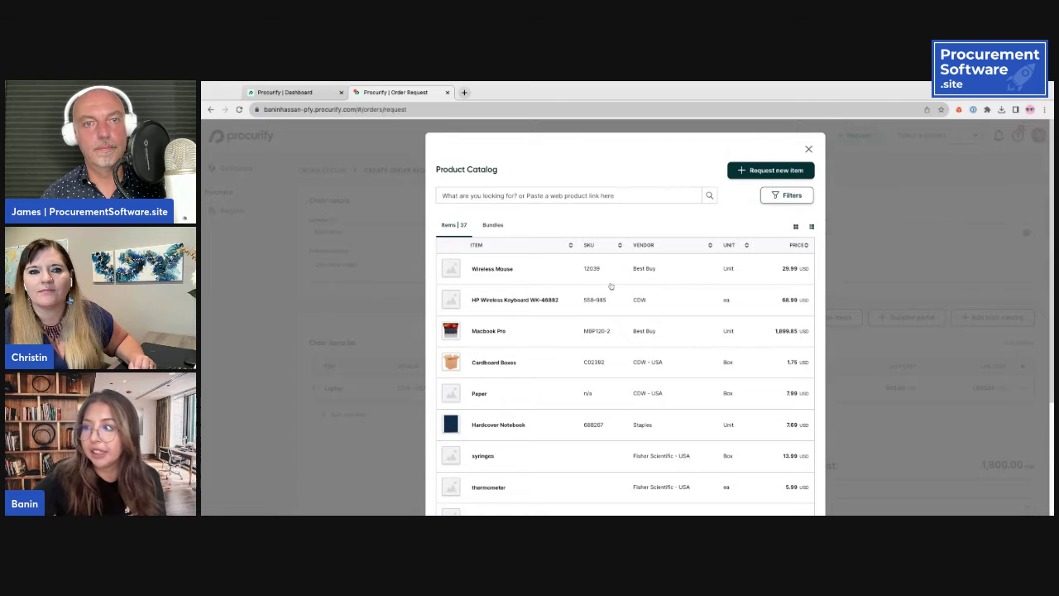
left_click(488, 330)
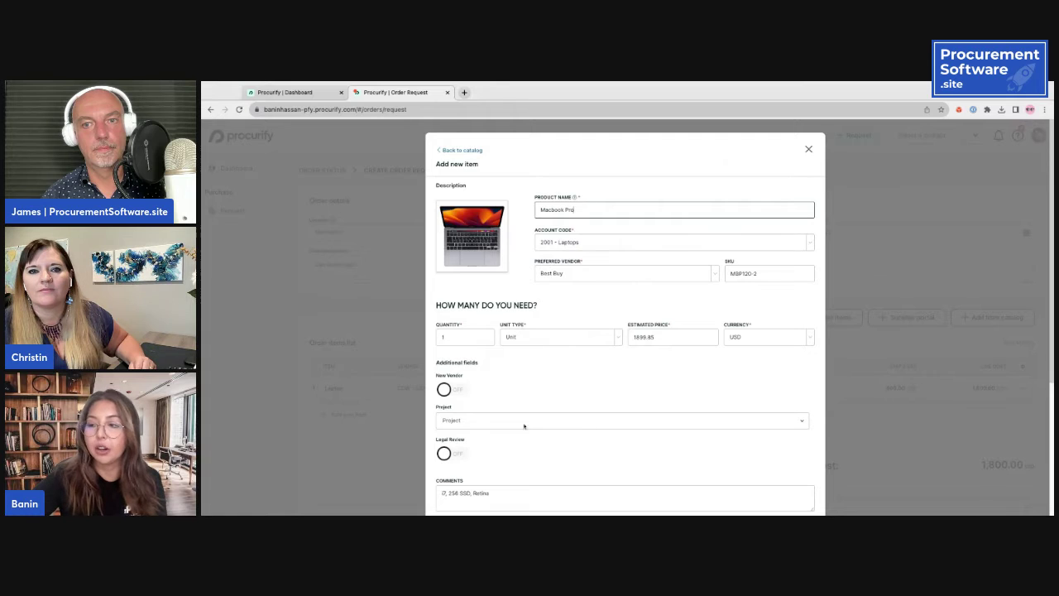
scroll(529, 421, "down", 5)
left_click(778, 484)
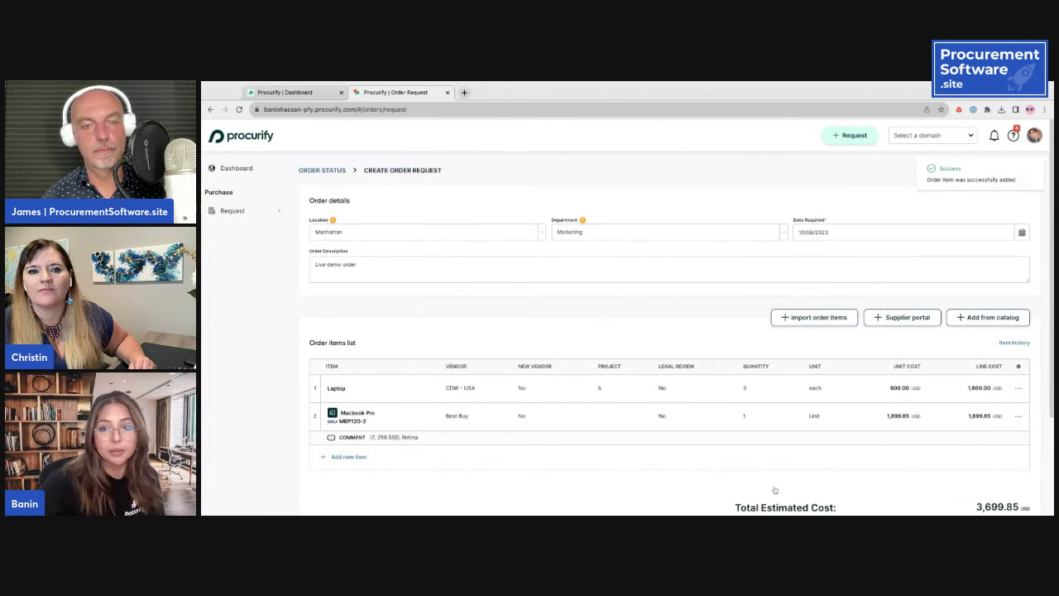
Step: Add the New Hire Bundle from the catalog's bundles to the order request
left_click(968, 319)
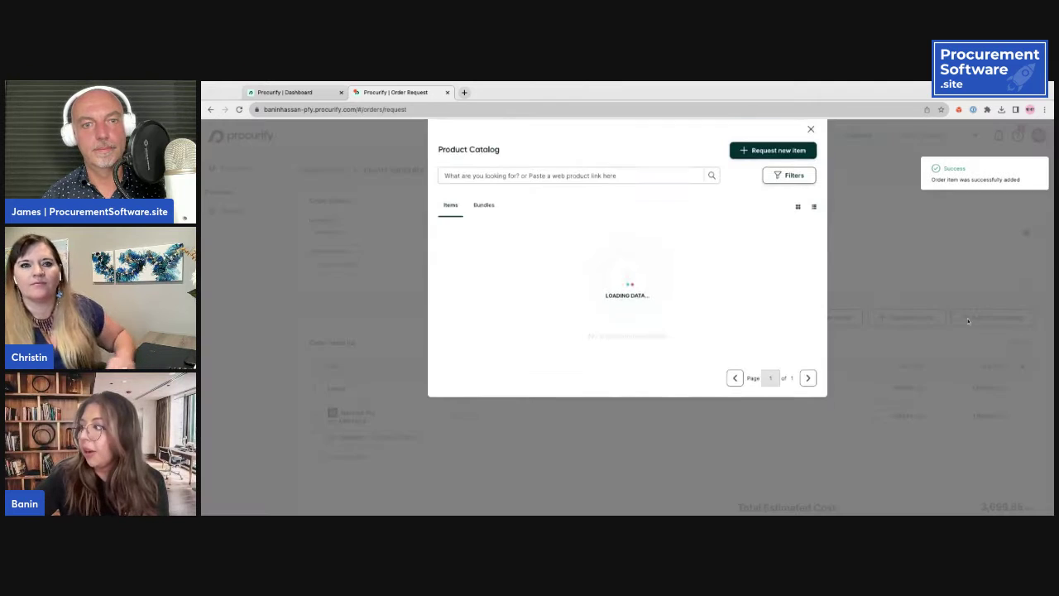
left_click(491, 225)
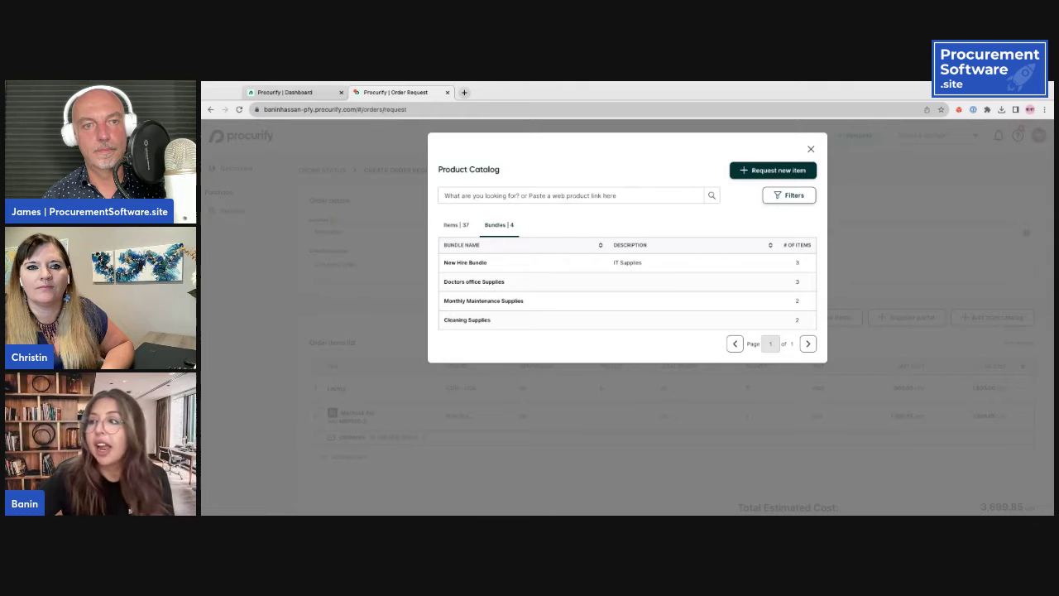
left_click(465, 262)
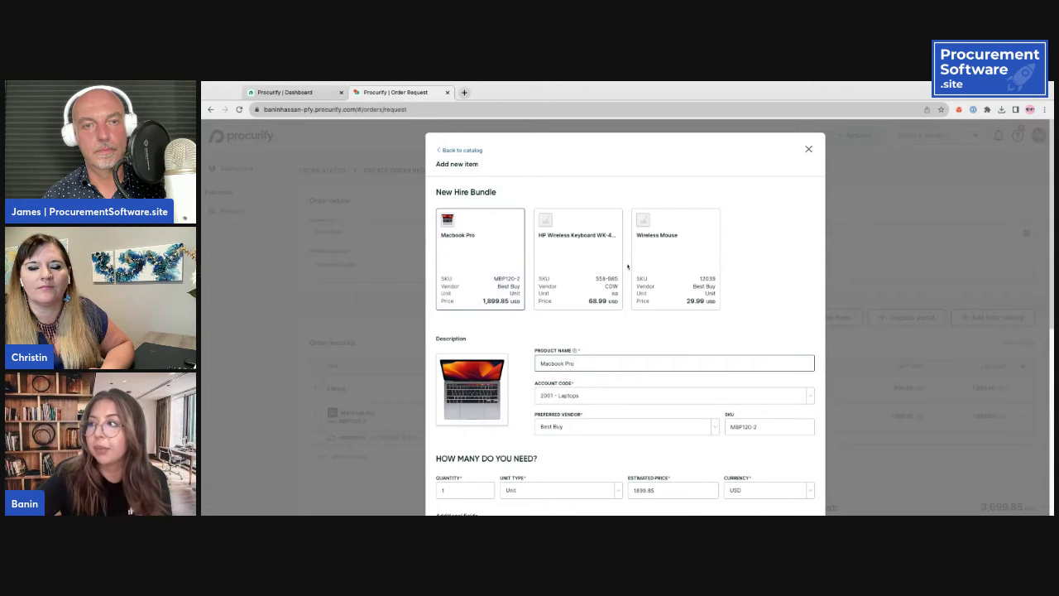
scroll(711, 335, "down", 8)
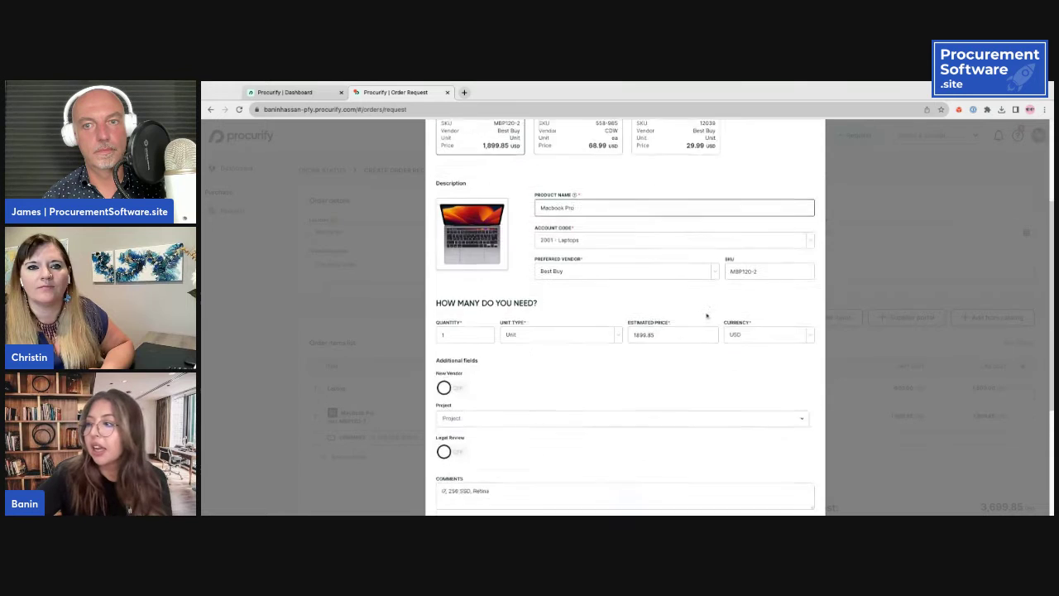
left_click(779, 483)
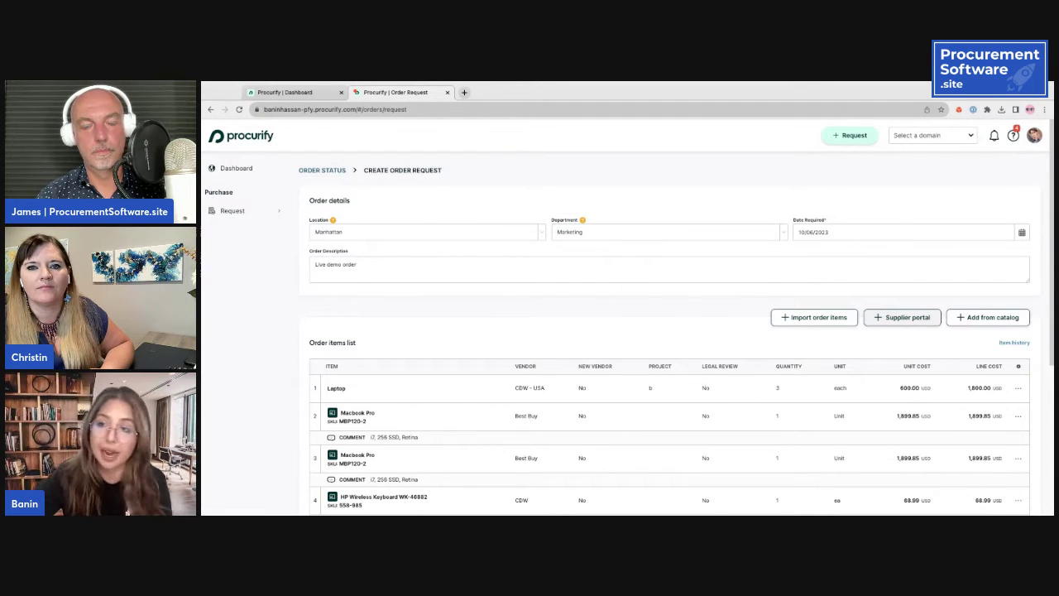
Step: Start an Amazon Business USA PunchOut session from the supplier portal, with Manhattan Location as the shipping address
left_click(902, 316)
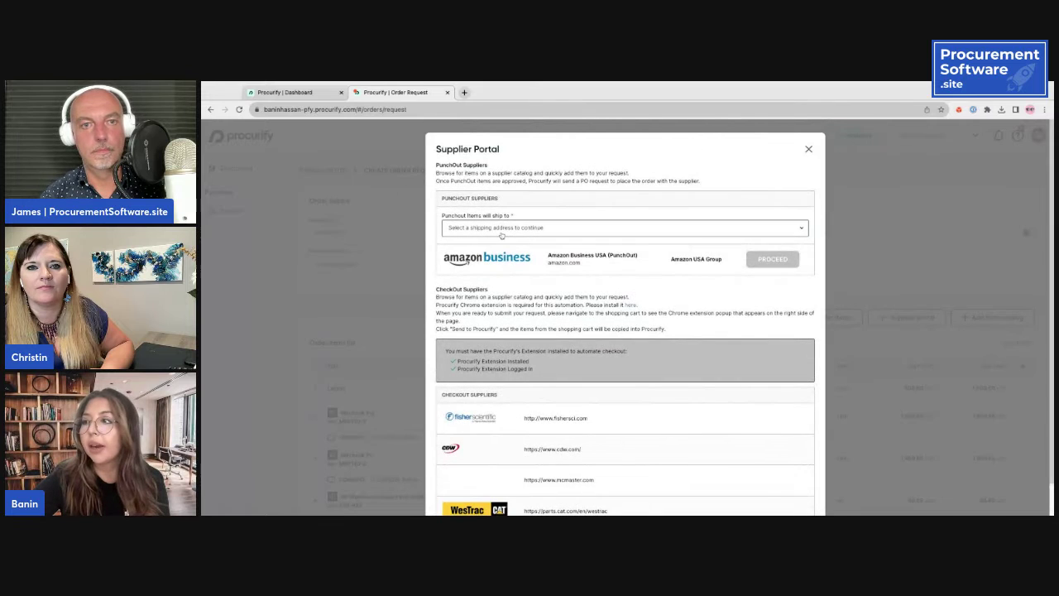
left_click(497, 228)
left_click(491, 264)
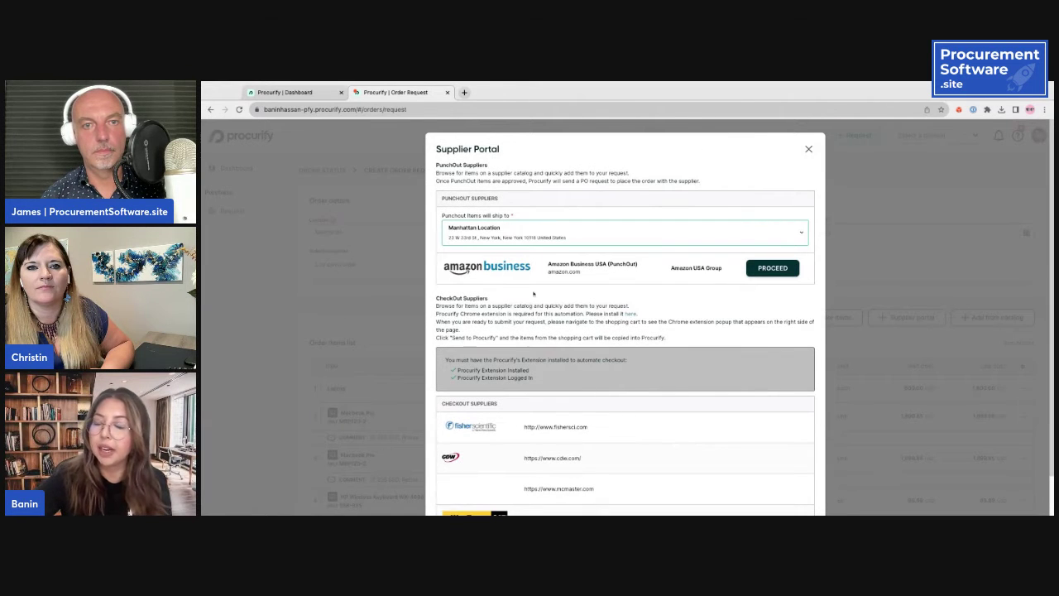
left_click(767, 270)
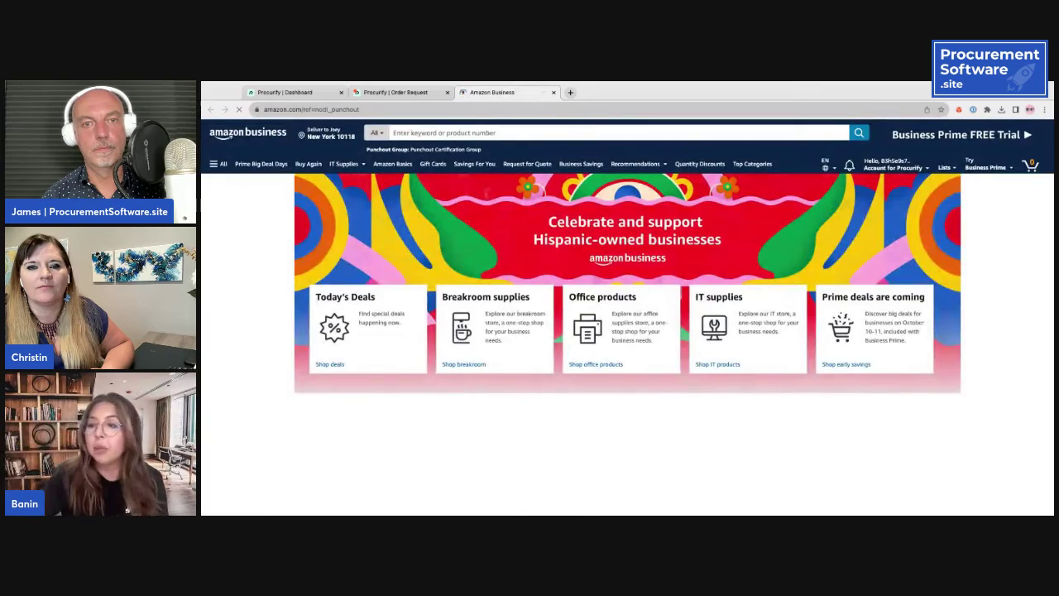
Step: Add the Amazon Basics High-Speed HDMI Cable from the Amazon Business best sellers to the cart and submit it for approval
scroll(429, 306, "down", 10)
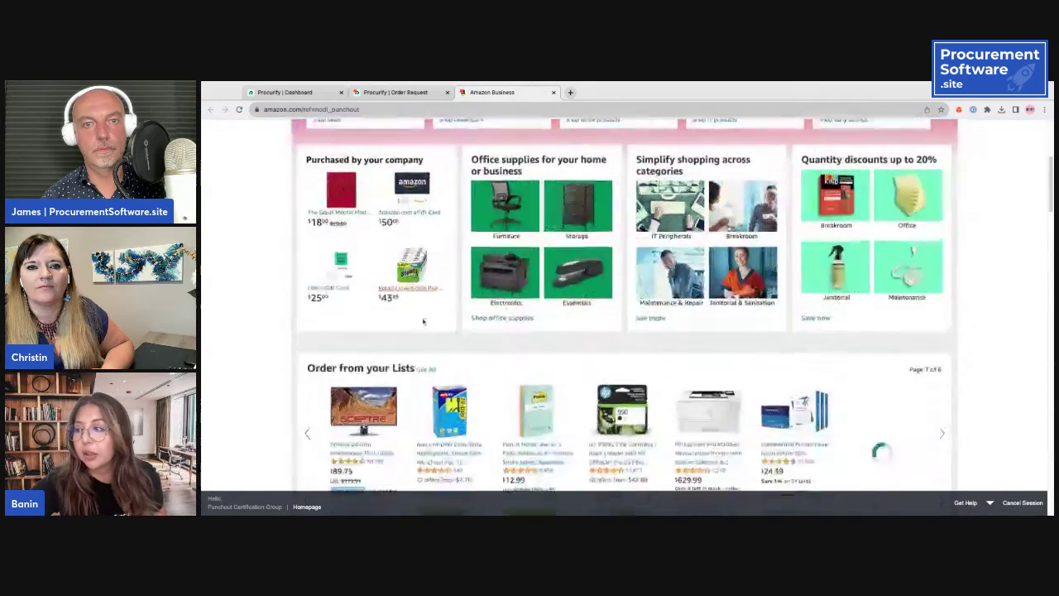
scroll(423, 321, "down", 2)
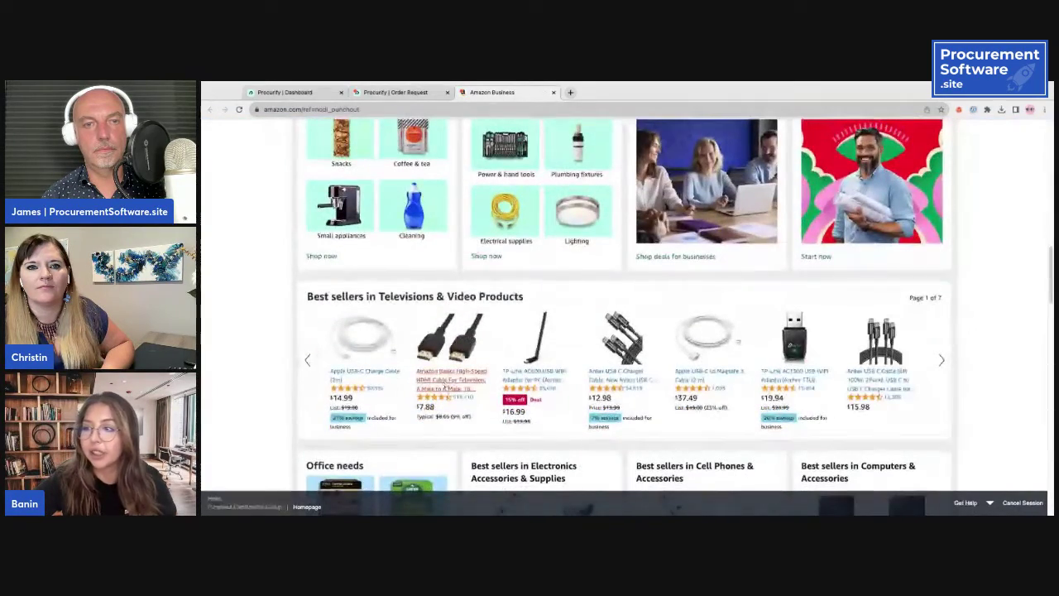
left_click(445, 383)
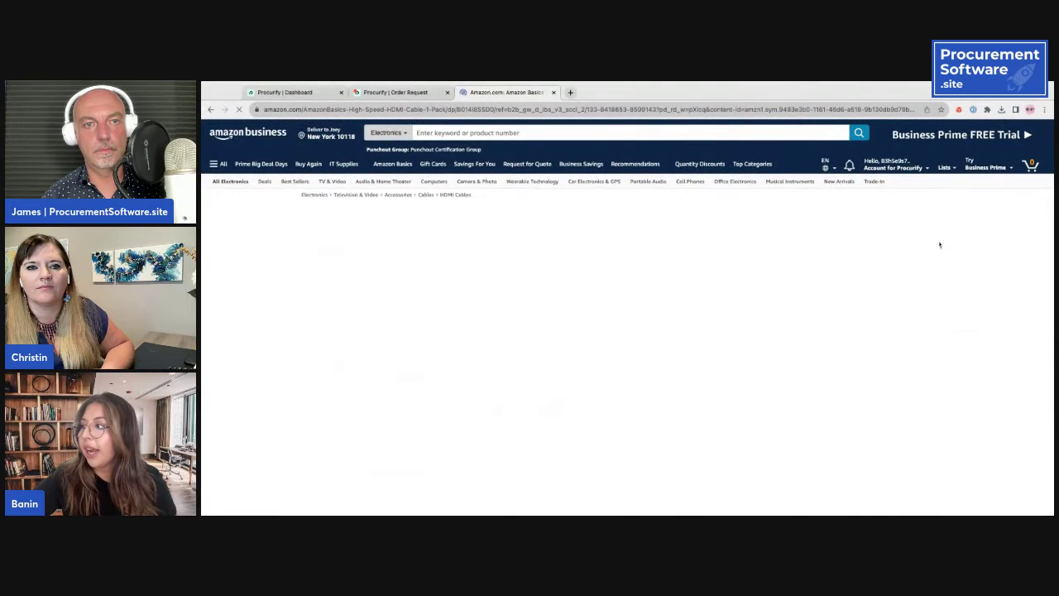
left_click(895, 369)
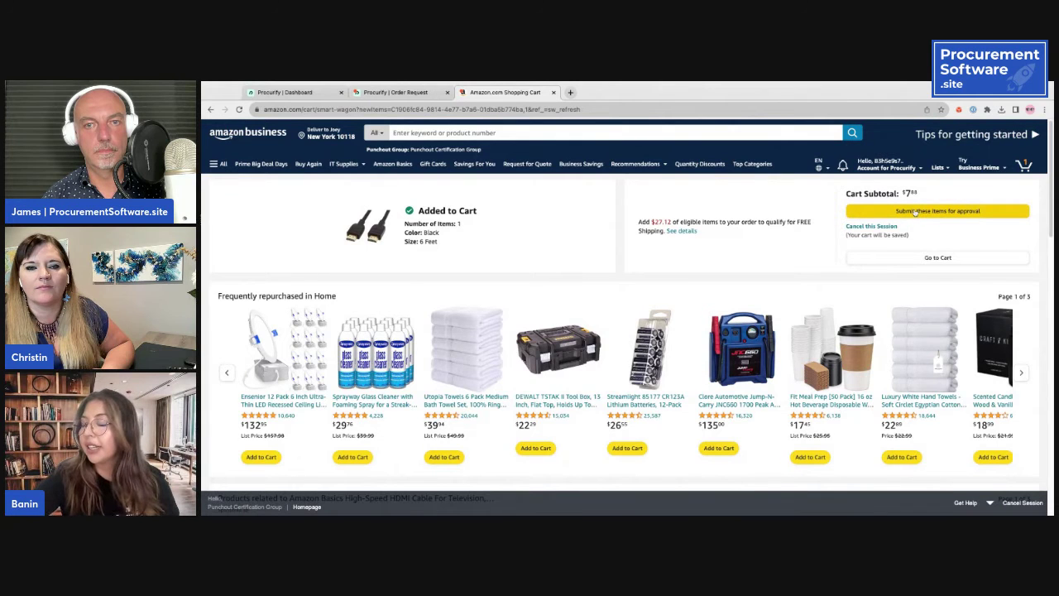
left_click(914, 211)
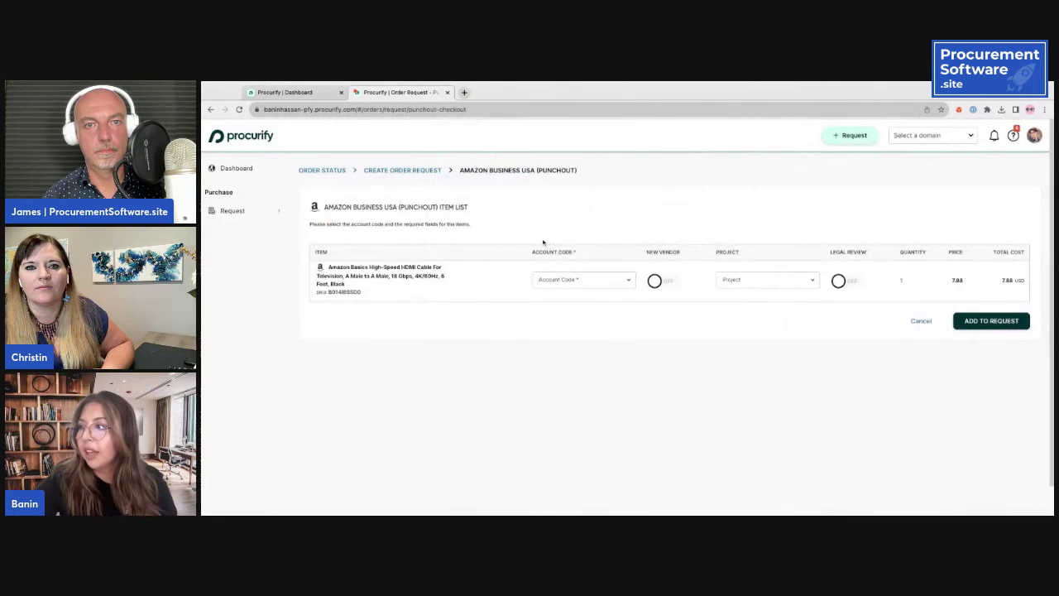
Step: Assign account code 2005 - Cables to the HDMI cable and add it to the order request
left_click(562, 281)
scroll(574, 422, "down", 2)
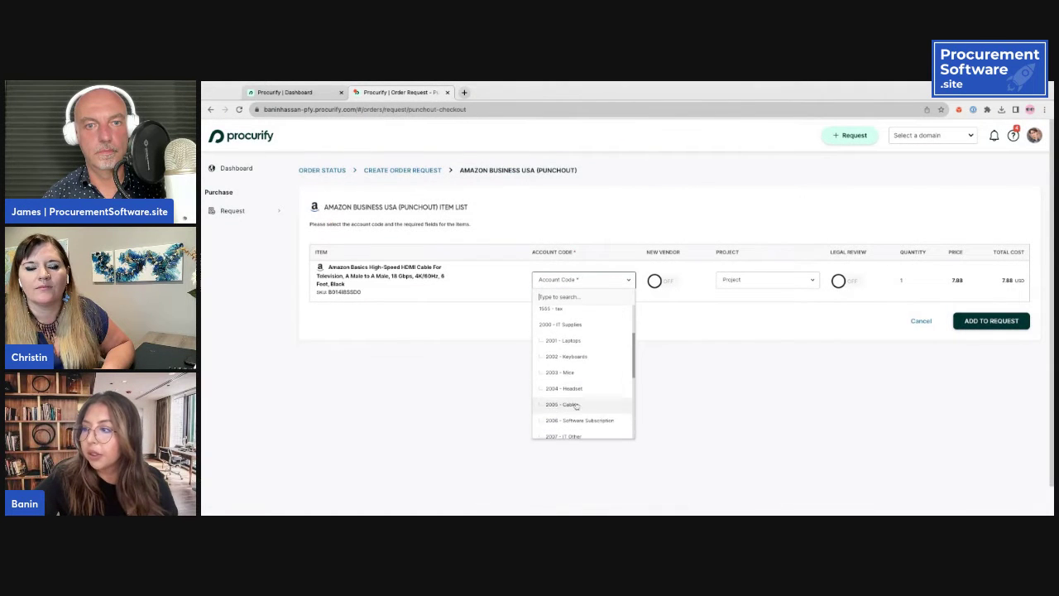
left_click(578, 406)
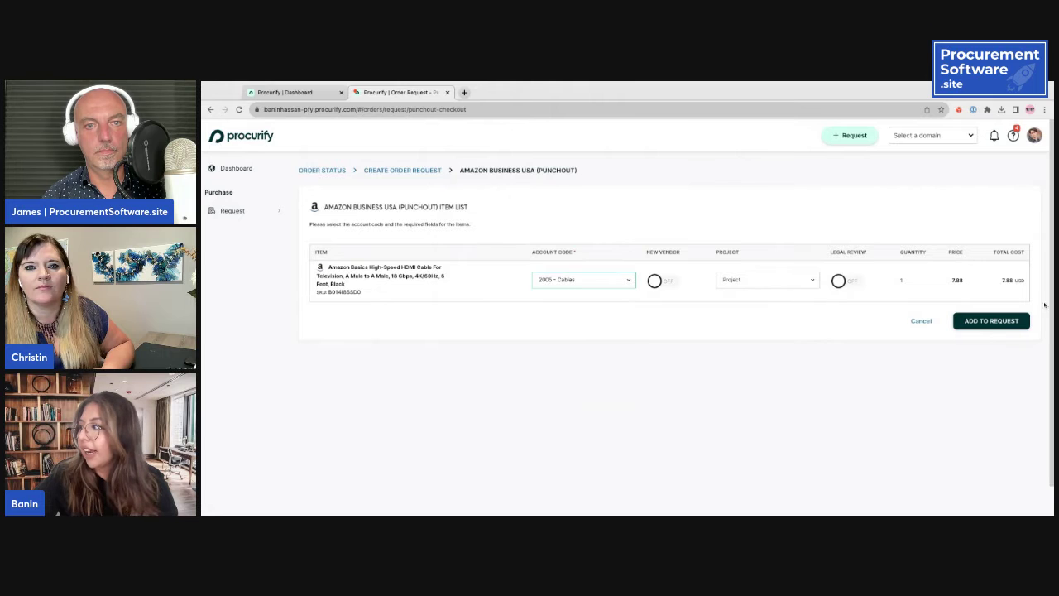
left_click(995, 324)
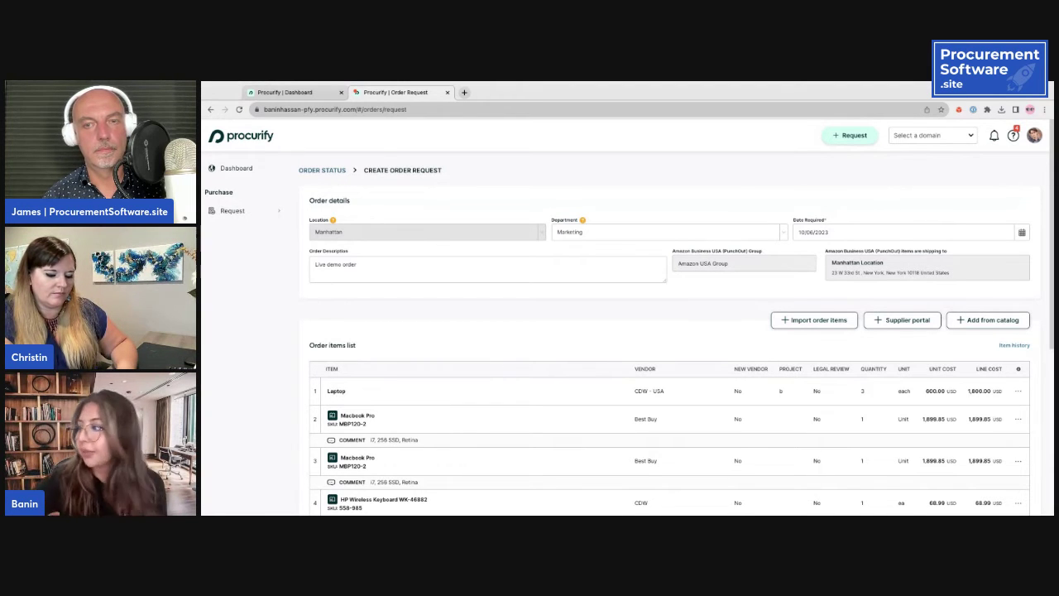
Step: Look at the CSV import requirements for order items and close the importer without uploading a file
scroll(761, 329, "down", 1)
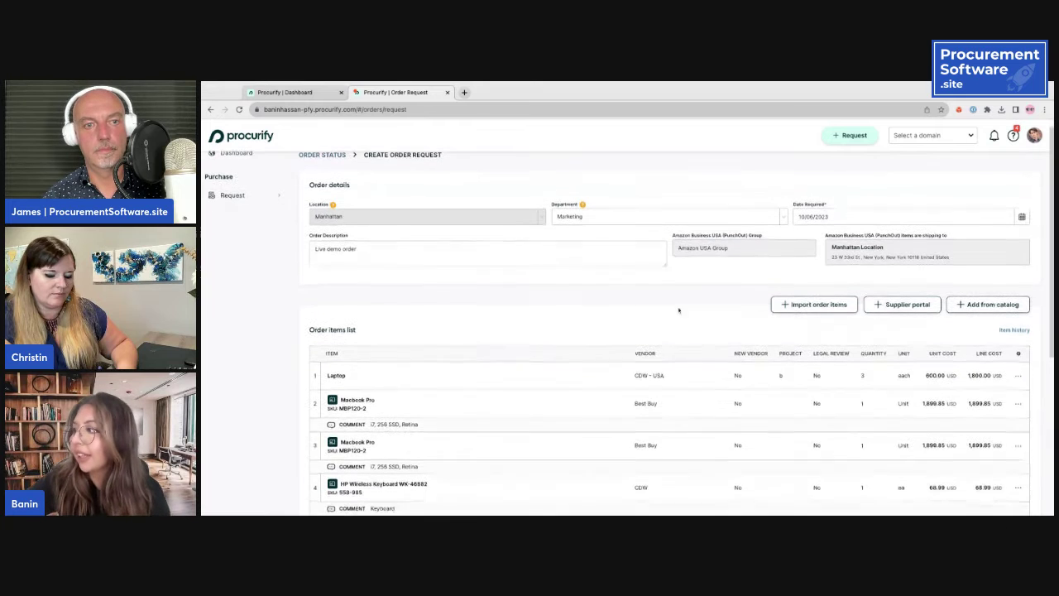
left_click(836, 309)
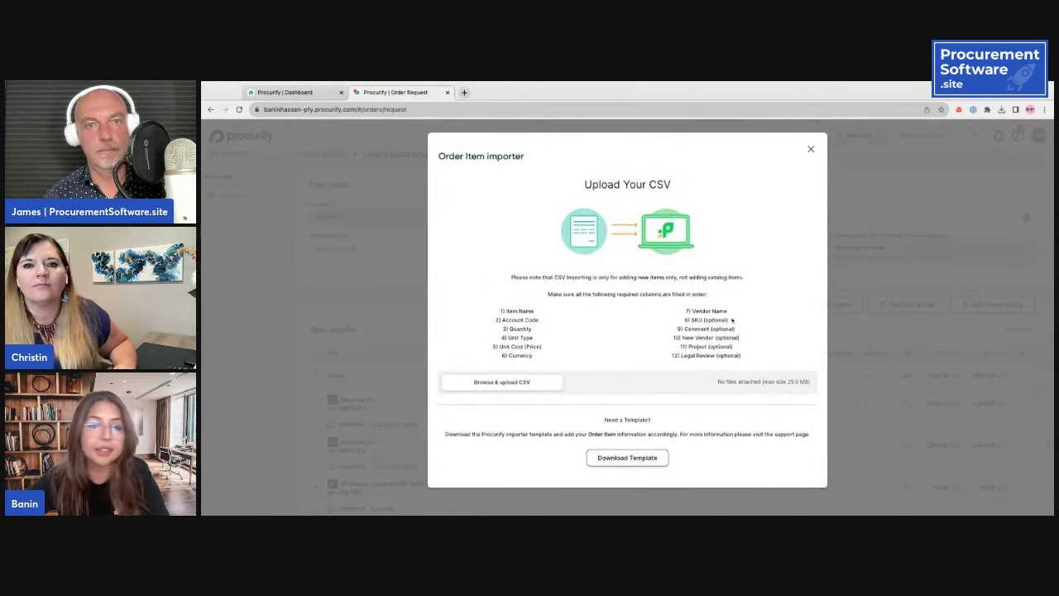
left_click(810, 151)
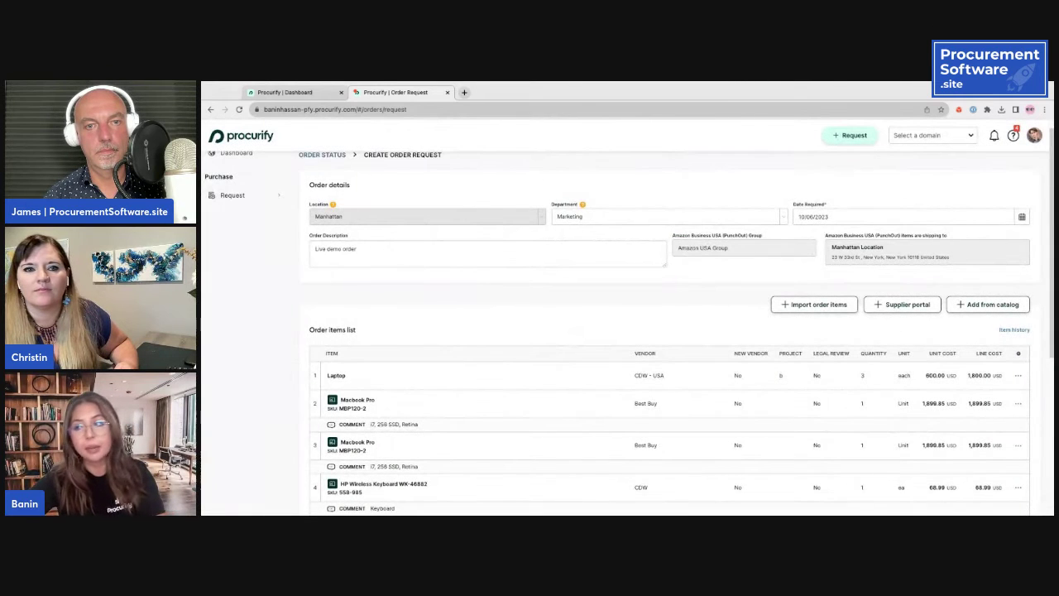
Step: Review the order items list and the next approver, and submit the order request
scroll(532, 322, "down", 5)
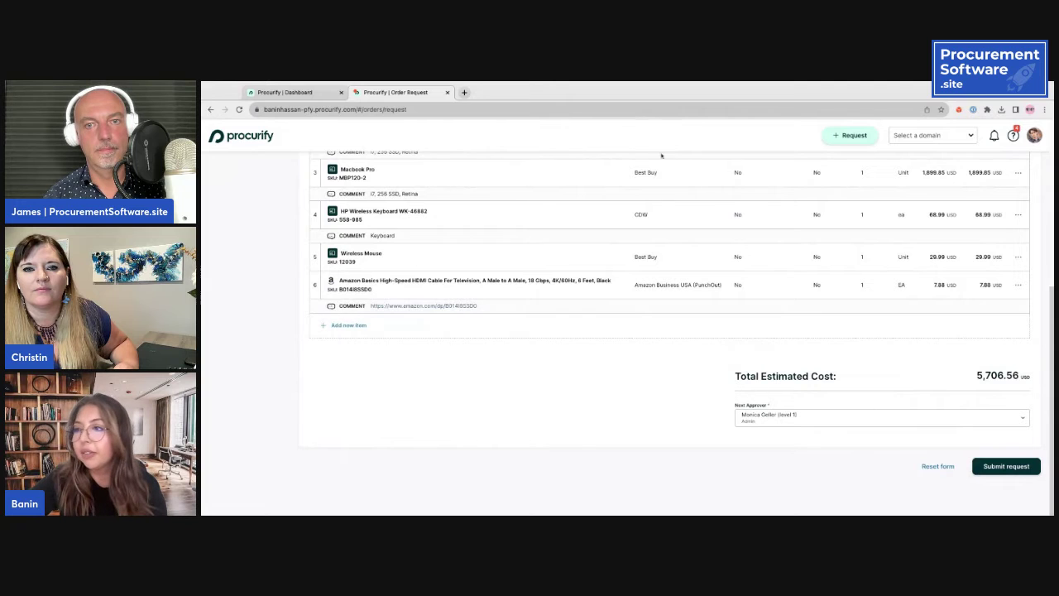
scroll(420, 222, "up", 3)
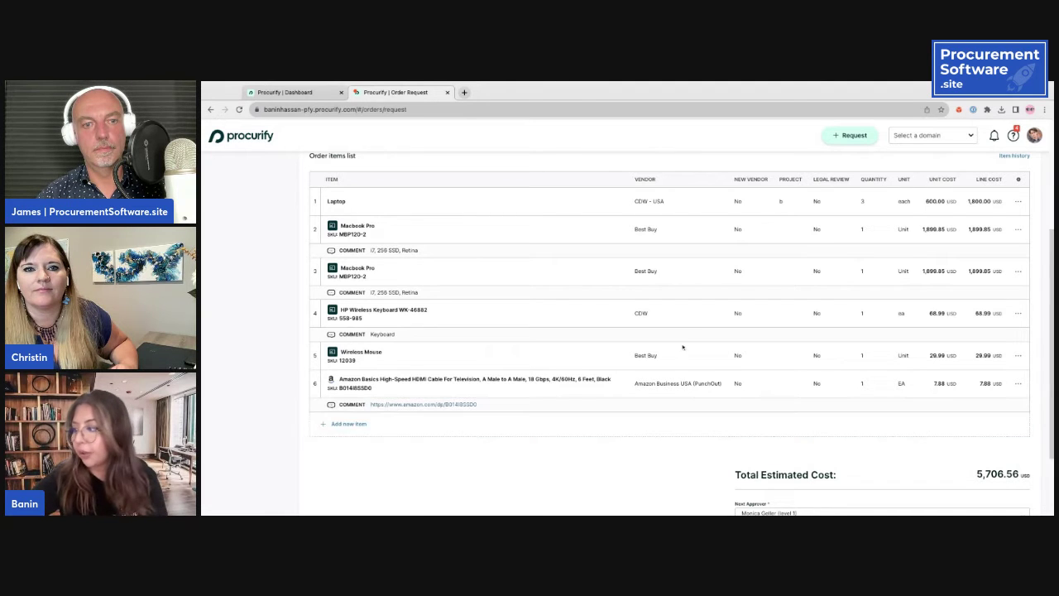
scroll(681, 345, "down", 2)
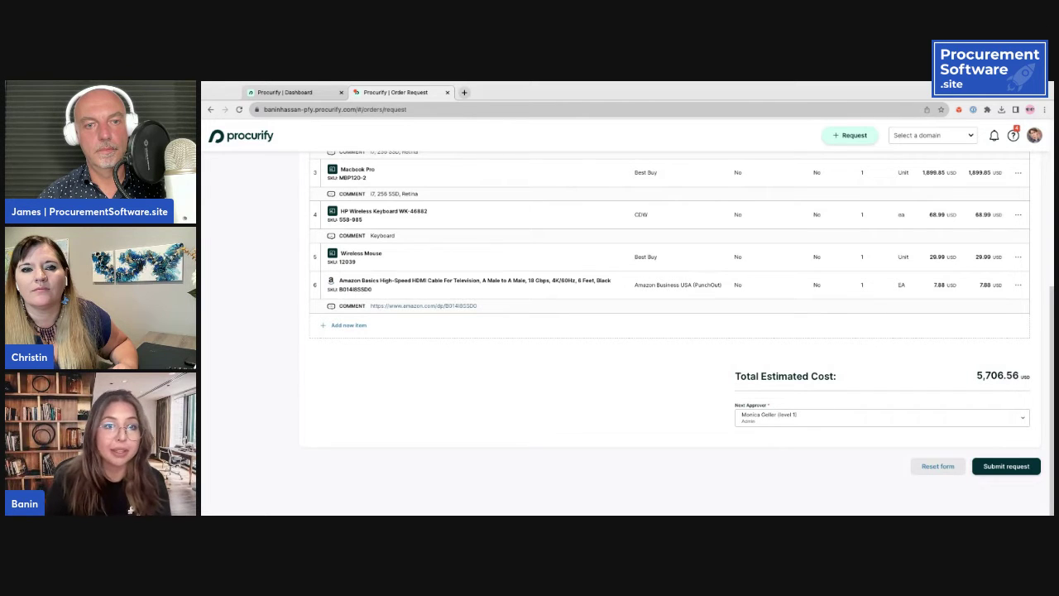
left_click(1006, 467)
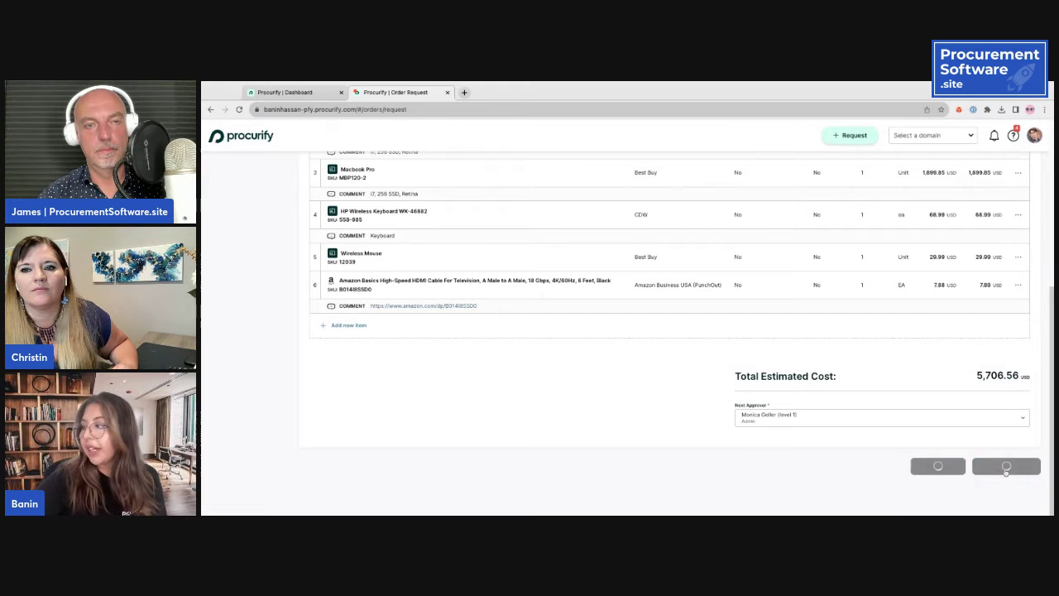
Step: Switch to the approver's session and open the Live demo order from the pending order approvals
left_click(304, 93)
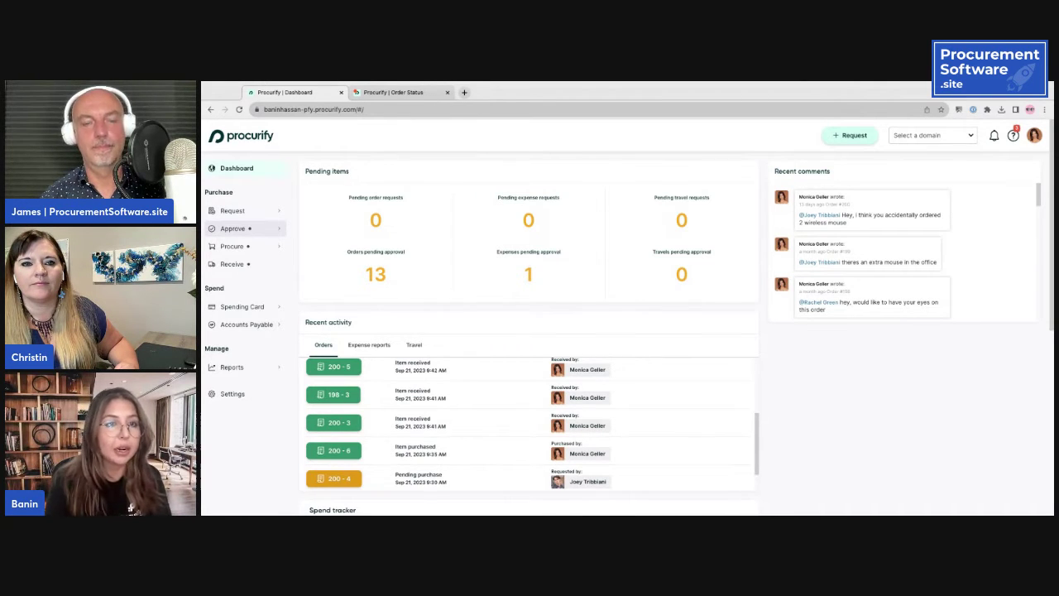
left_click(225, 230)
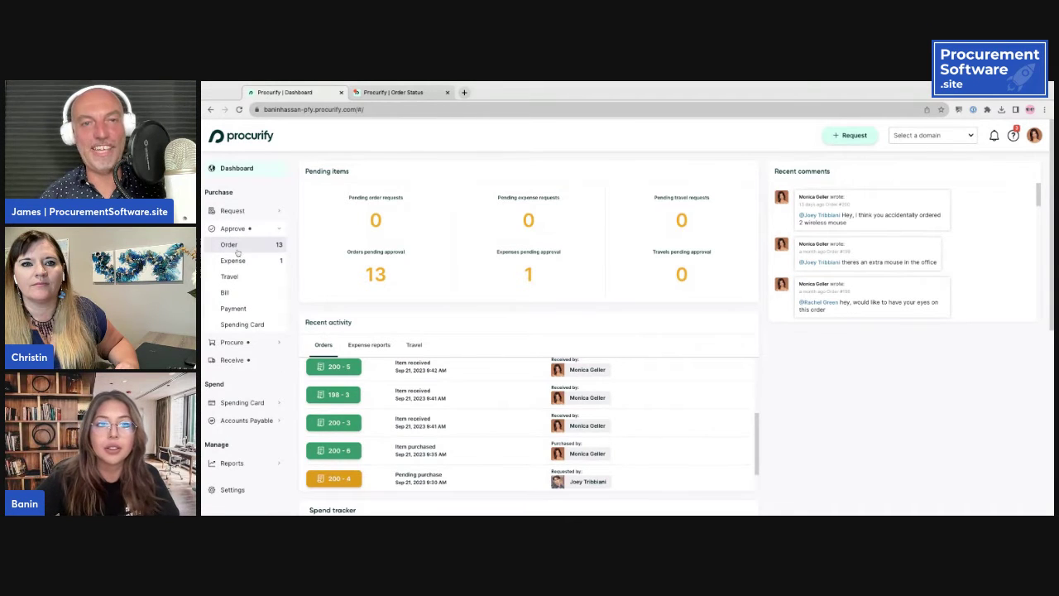
left_click(232, 246)
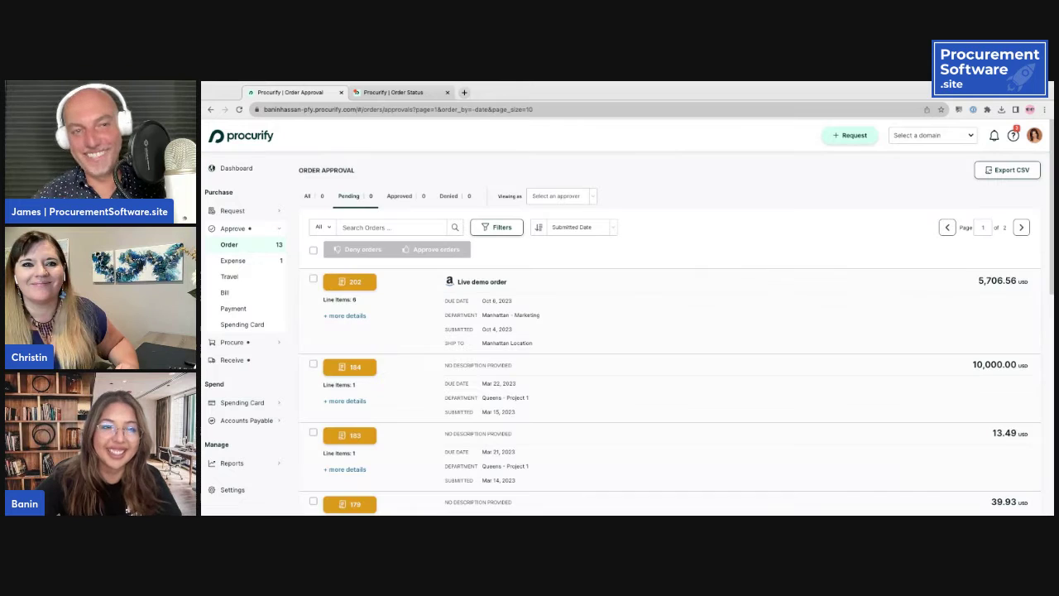
left_click(358, 284)
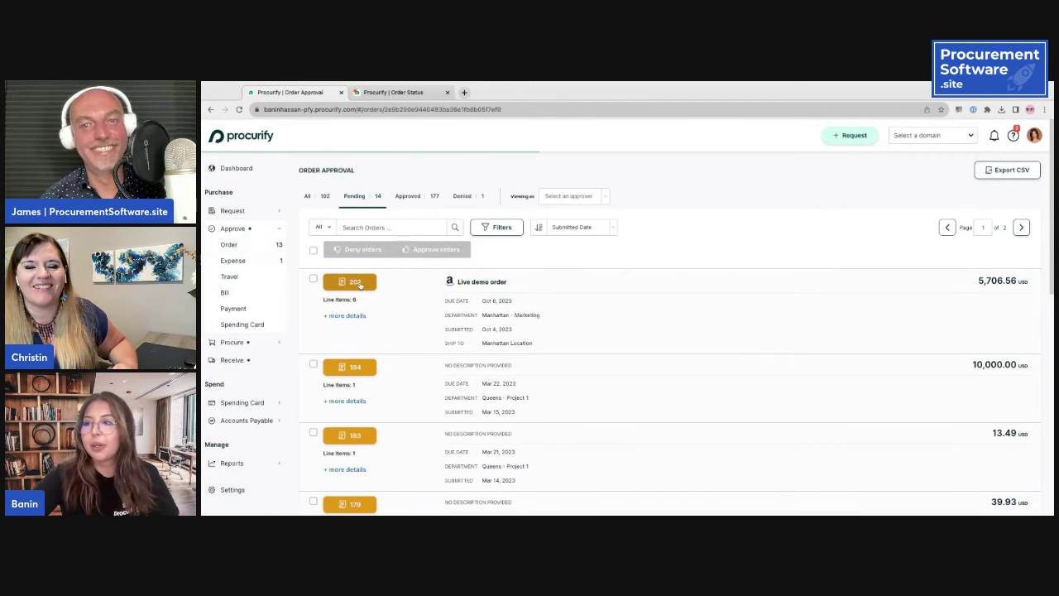
Step: Examine the order's Spend Tracker, including the Manhattan Marketing account budgets, their current requests and the overall Manhattan - Marketing budget
mouse_move(373, 231)
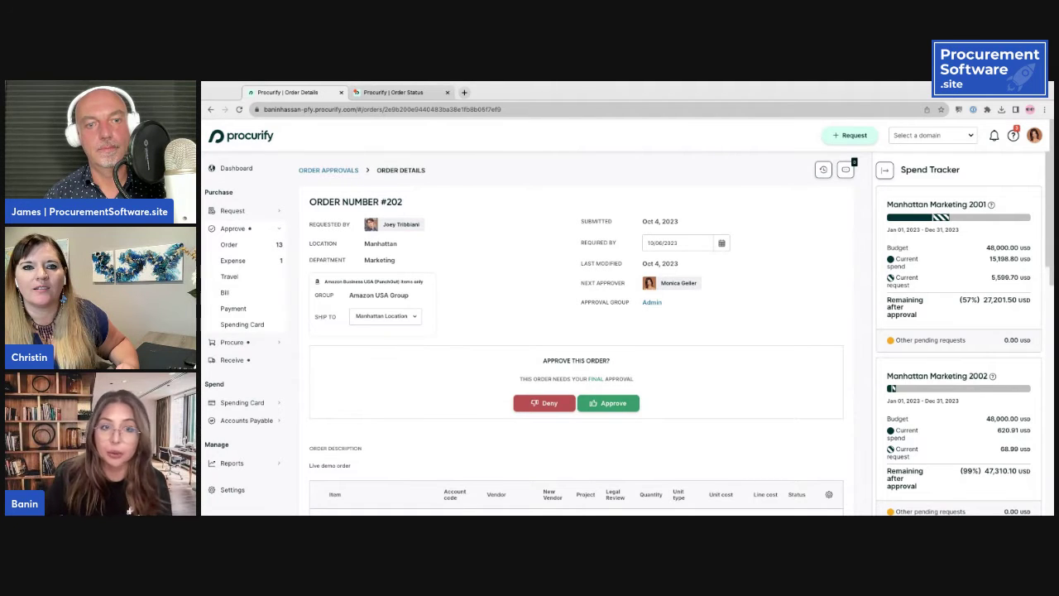
scroll(939, 318, "down", 2)
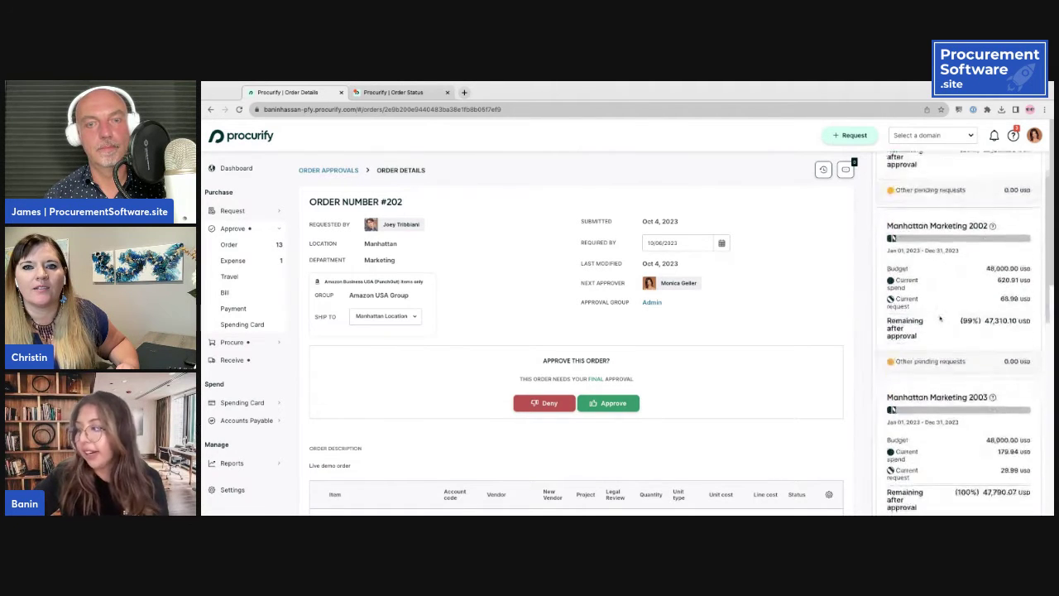
left_click_drag(896, 437, 913, 456)
triple_click(912, 456)
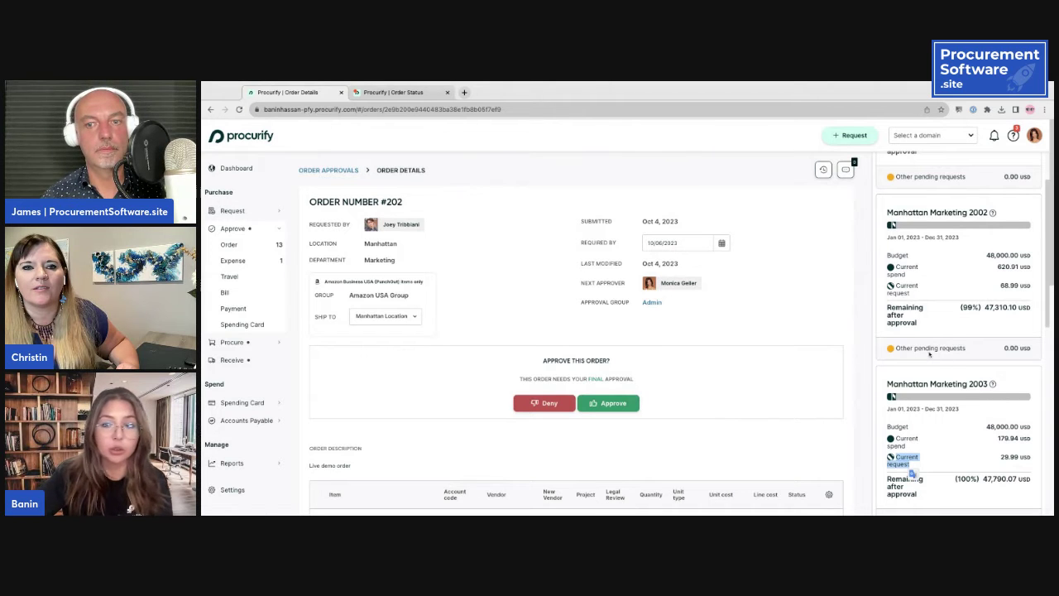
scroll(929, 353, "down", 3)
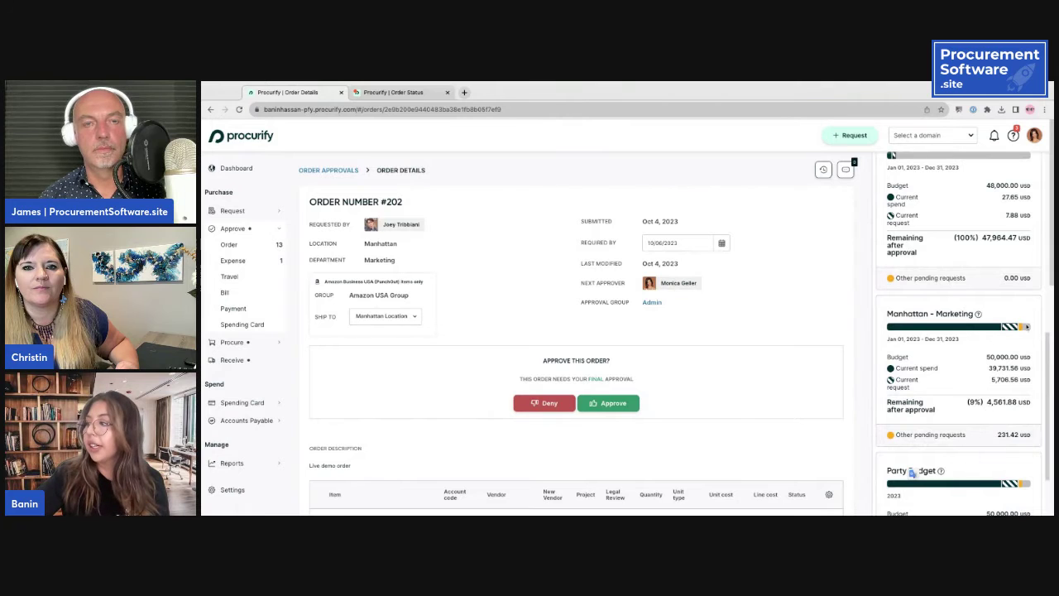
scroll(911, 471, "up", 5)
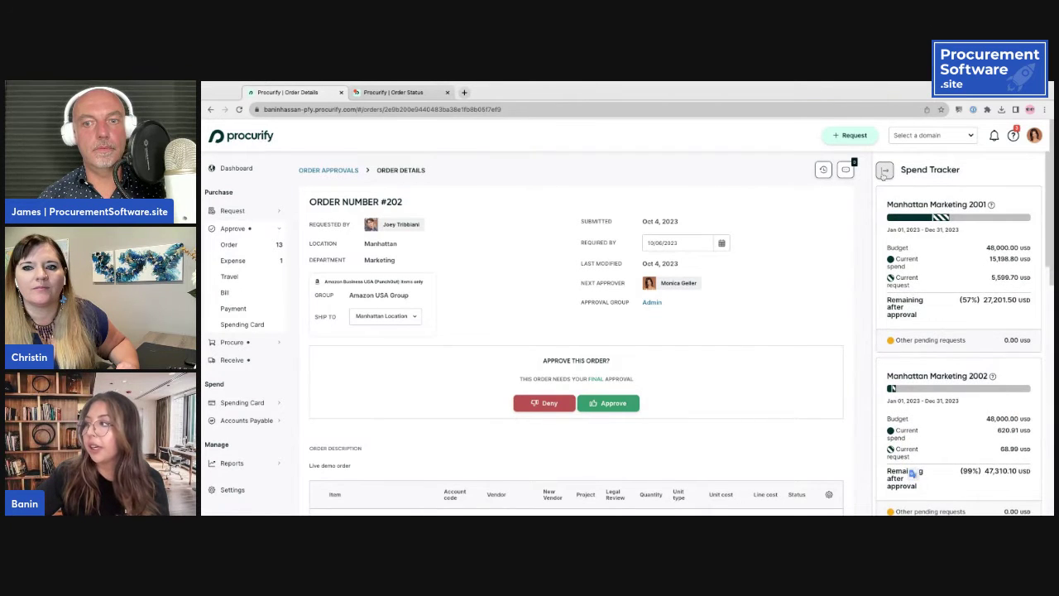
Step: Close the Spend Tracker, review the order's line items and deny the Laptop item from CDW - USA
left_click(885, 170)
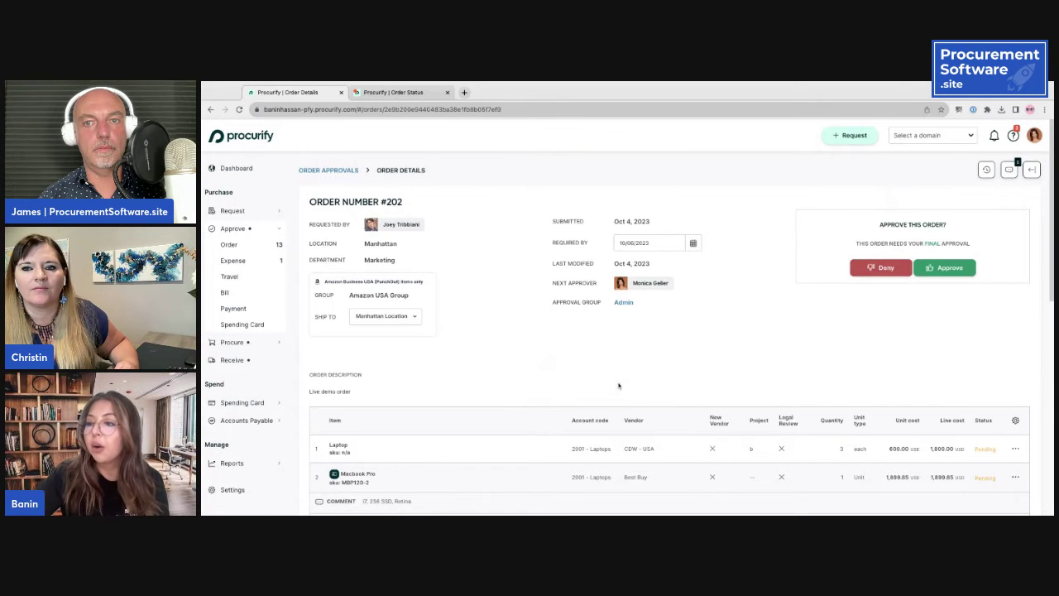
scroll(607, 325, "down", 1)
scroll(607, 326, "down", 2)
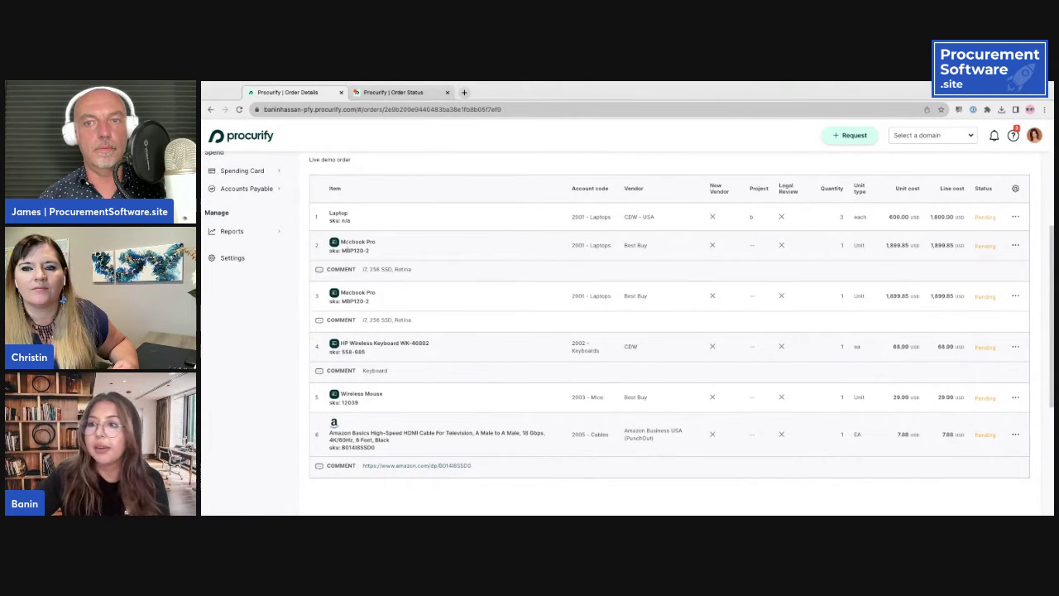
double_click(347, 214)
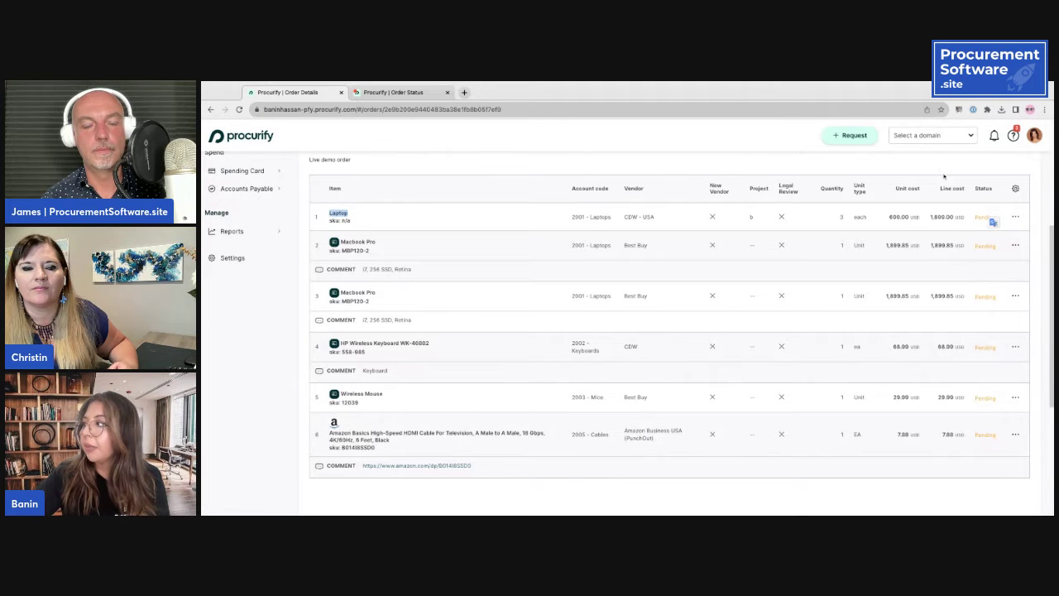
scroll(945, 178, "up", 3)
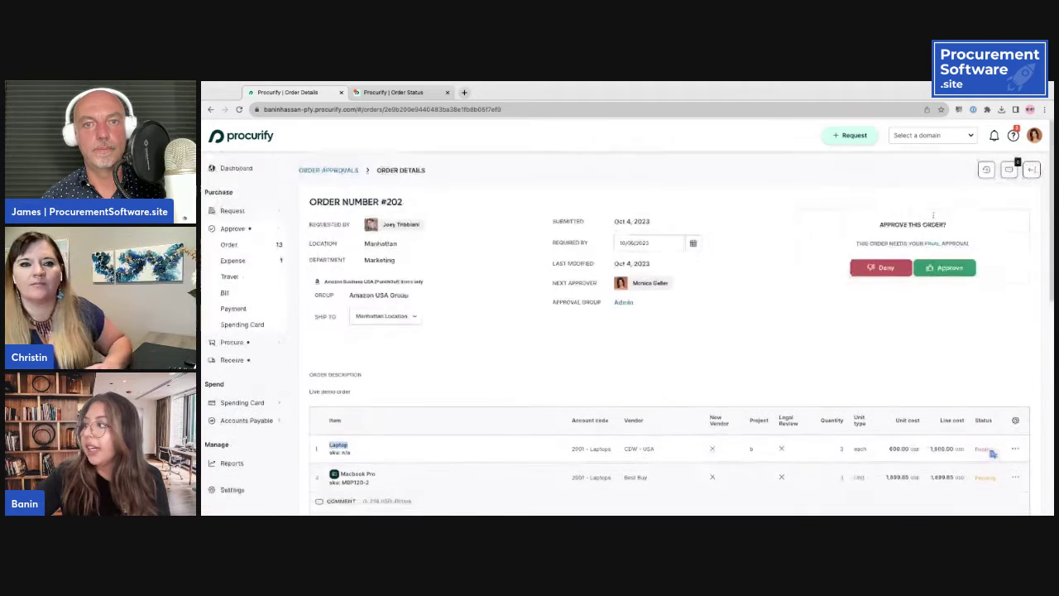
Step: Send an order comment mentioning the requester, reading "we only use macbook pros", and close the comments
left_click(1008, 169)
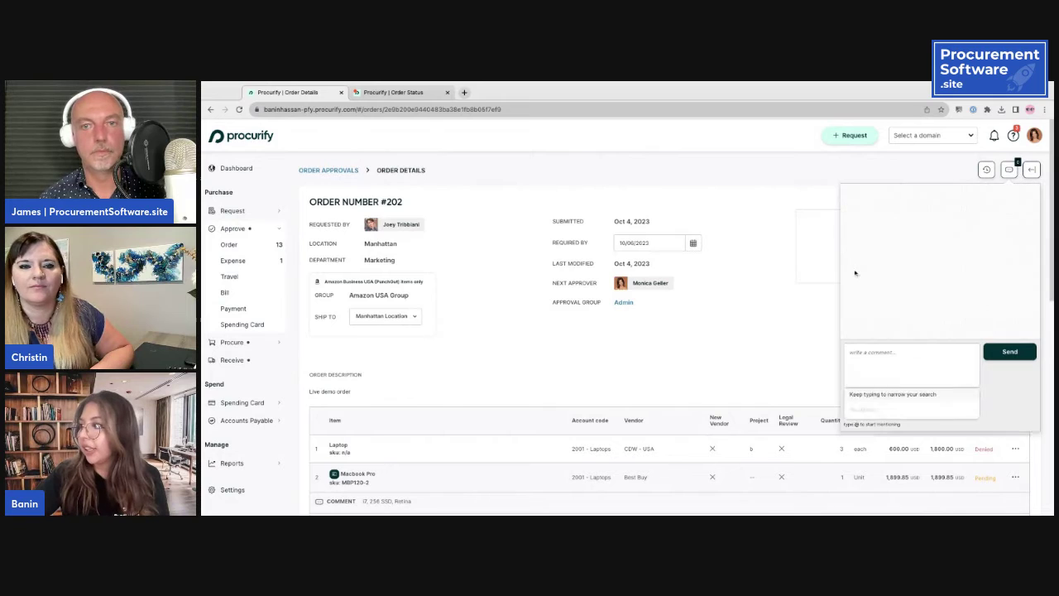
left_click(901, 364)
type("@joey")
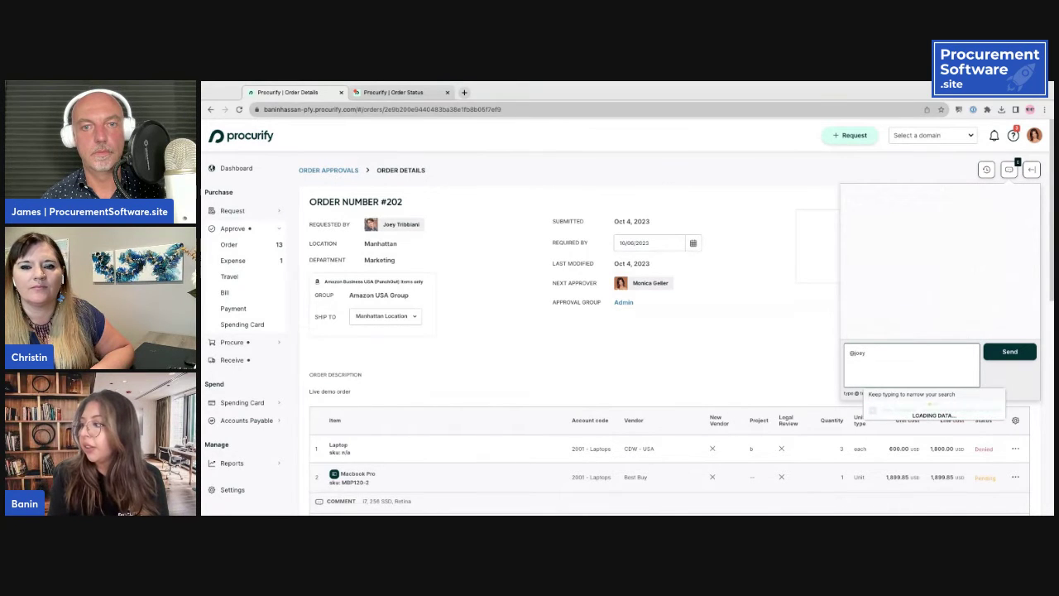
key("Return")
type("we only use")
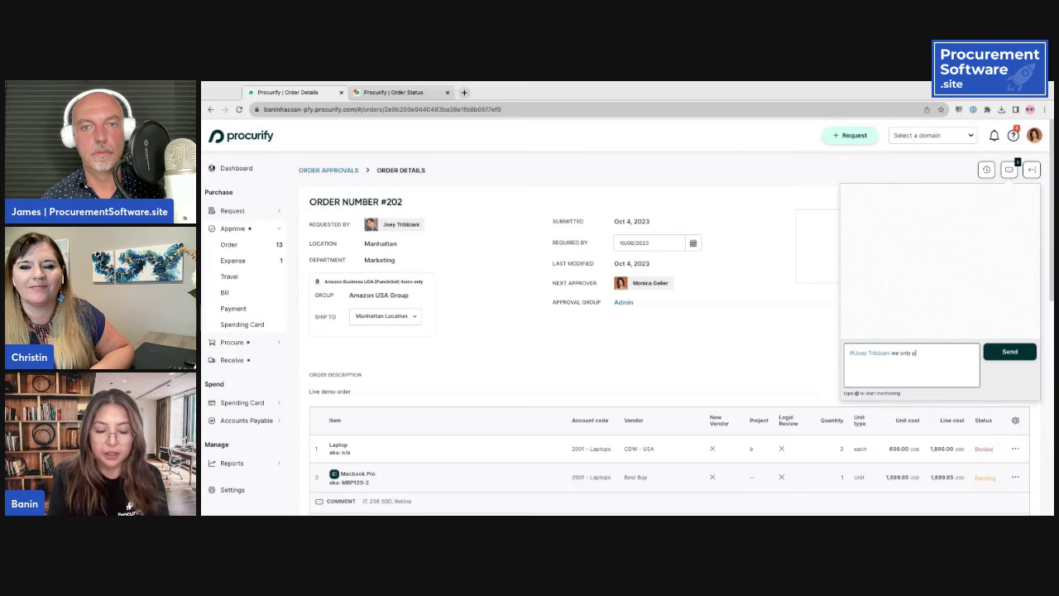
type(" macbook bs p")
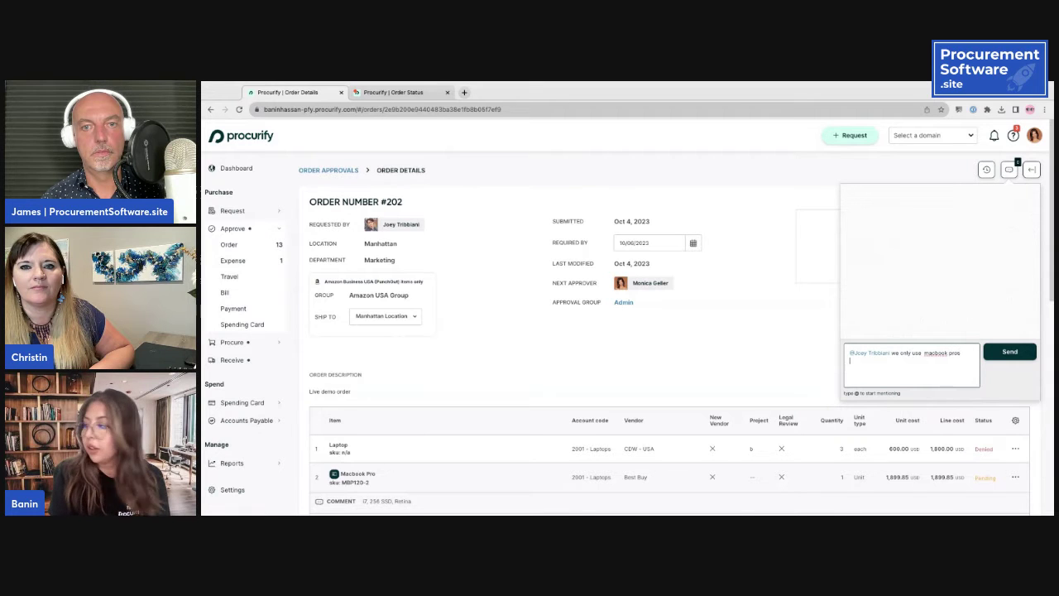
left_click(992, 353)
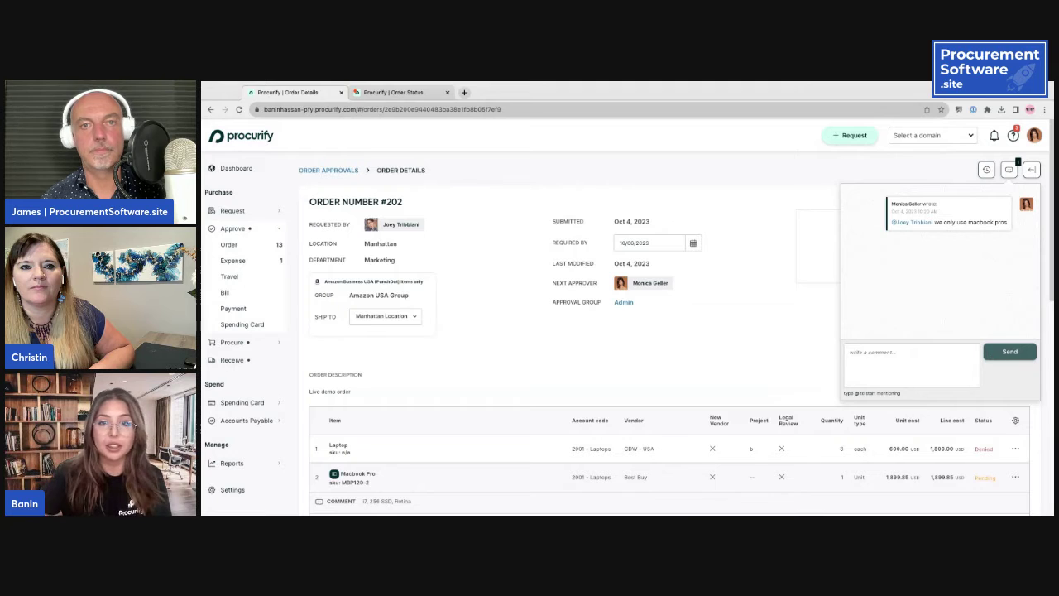
left_click(1008, 168)
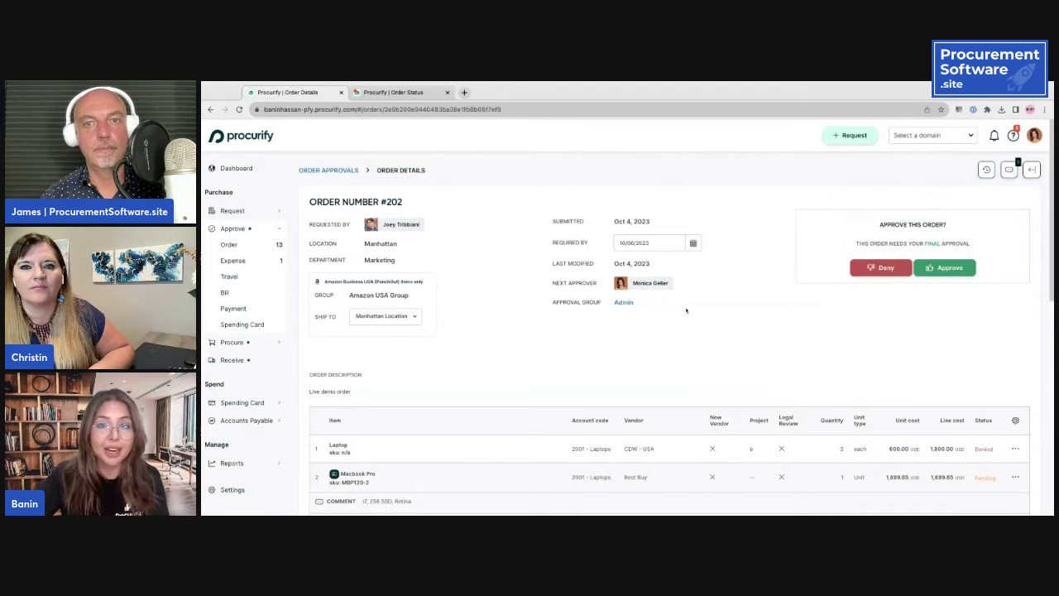
Step: Edit the first Macbook Pro line item, setting its quantity to 3, and save the change
scroll(669, 339, "down", 2)
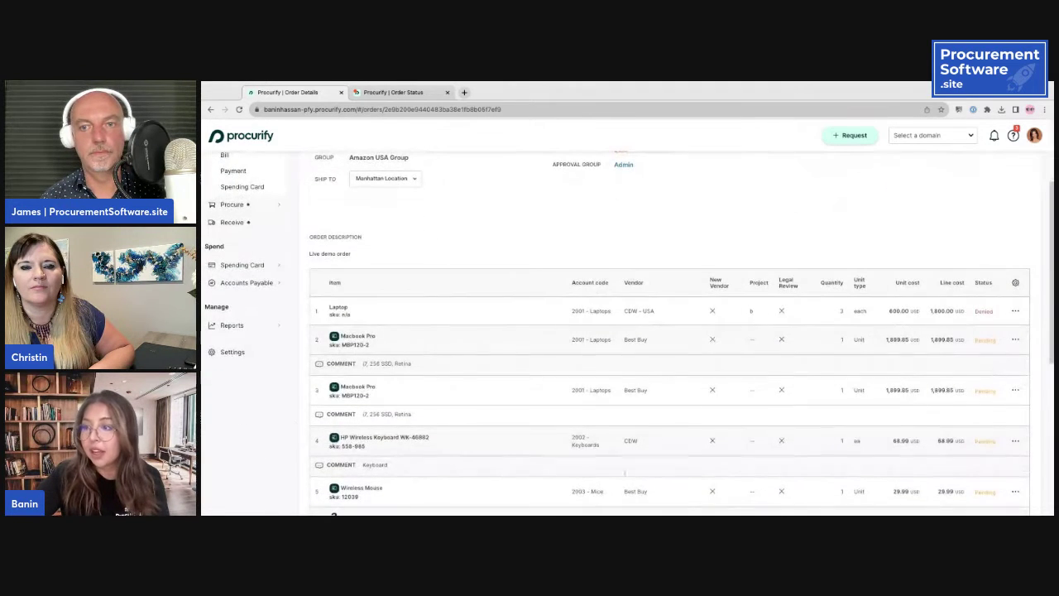
scroll(525, 396, "down", 3)
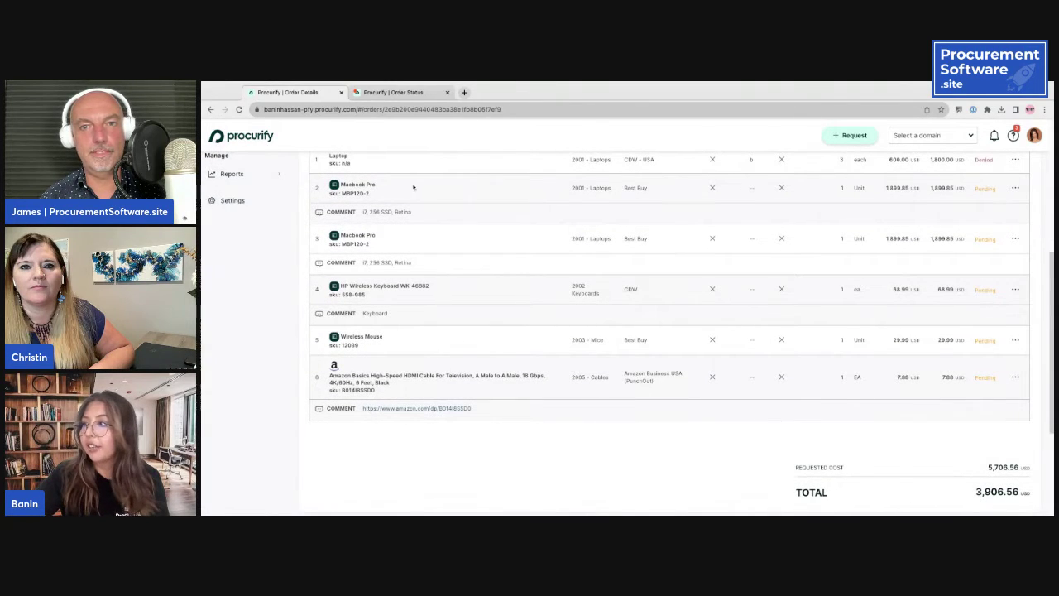
left_click(1015, 188)
left_click(1005, 207)
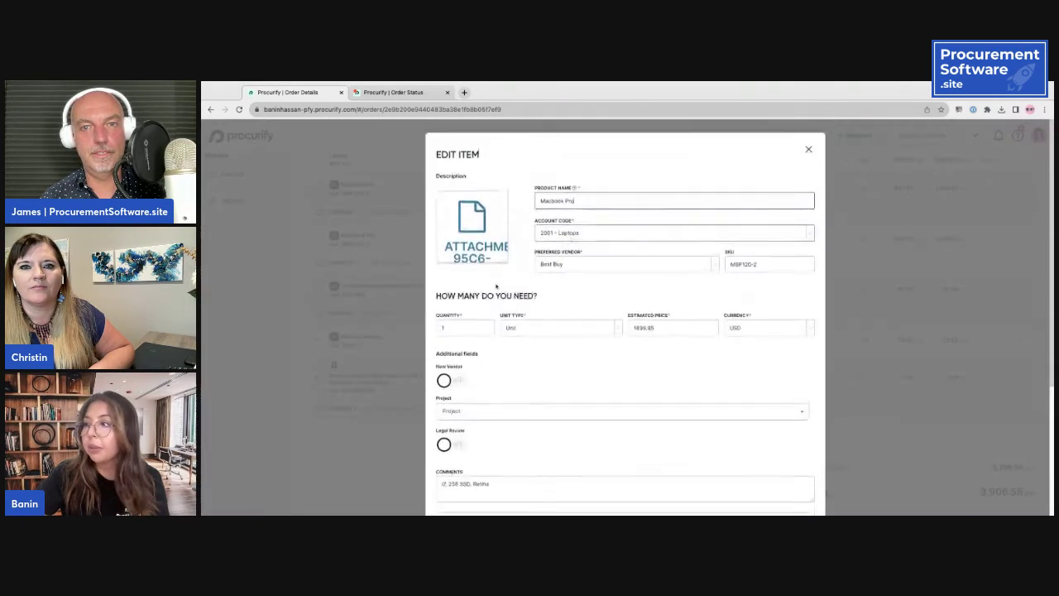
scroll(605, 295, "down", 5)
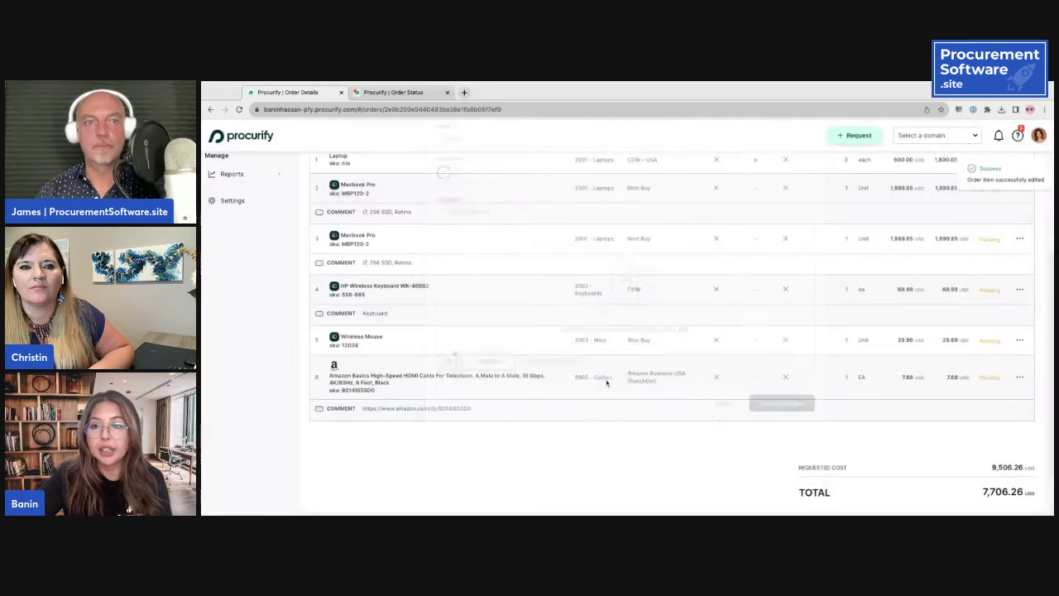
Step: Check the order's total and audit log, and approve the order
scroll(539, 373, "down", 4)
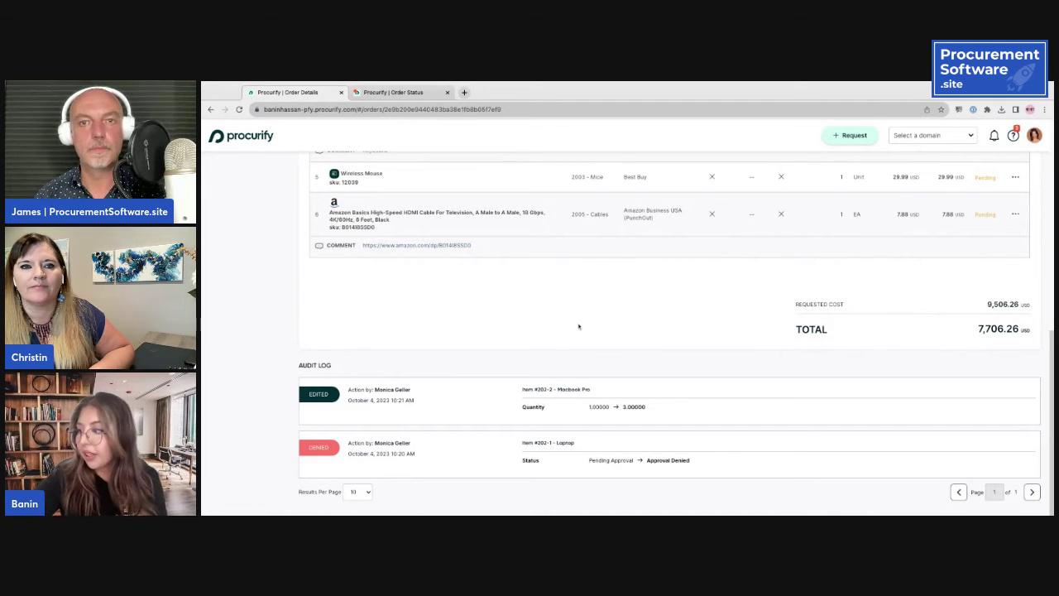
scroll(578, 326, "up", 10)
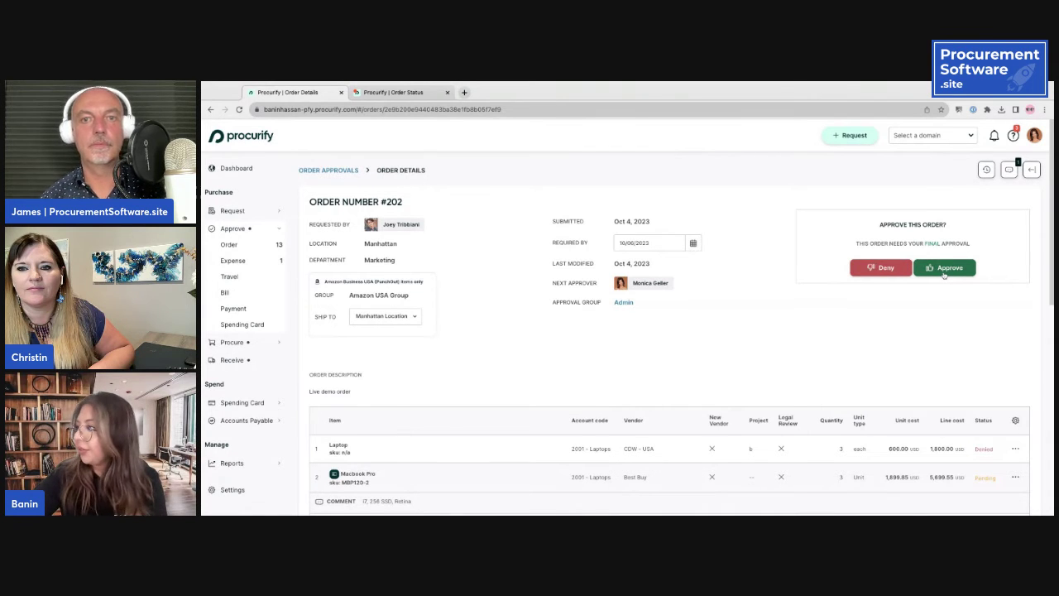
left_click(943, 267)
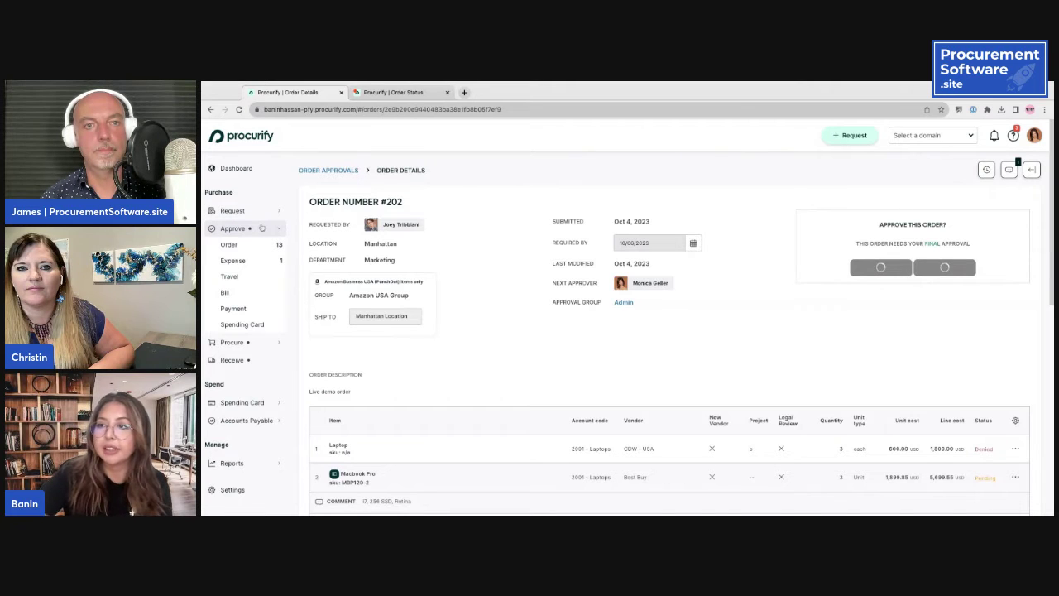
Step: Go to the procurement page for creating purchase orders and filter the pending order items by vendor Best Buy
left_click(259, 229)
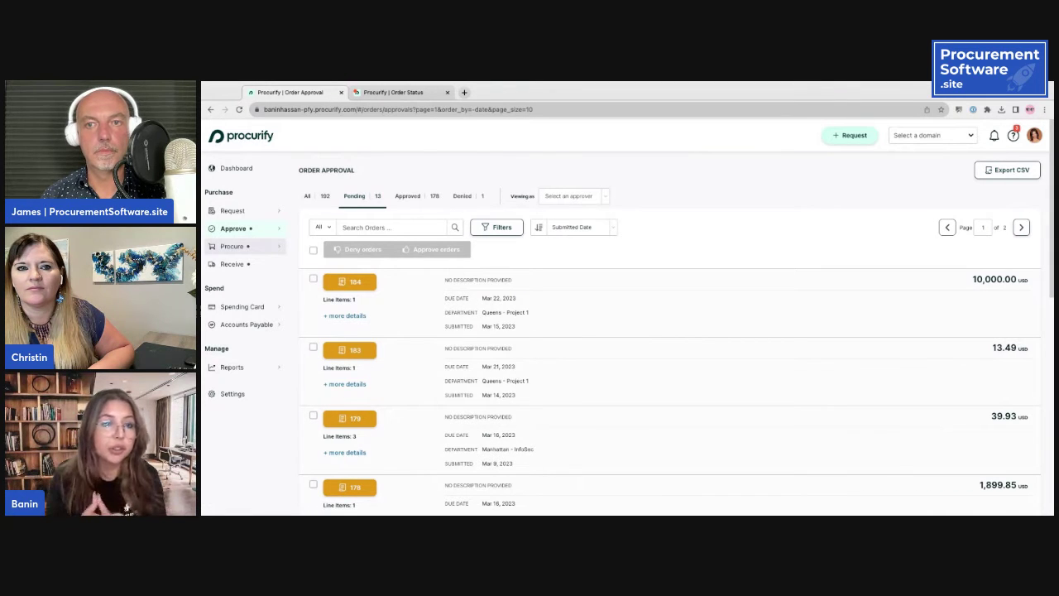
left_click(231, 246)
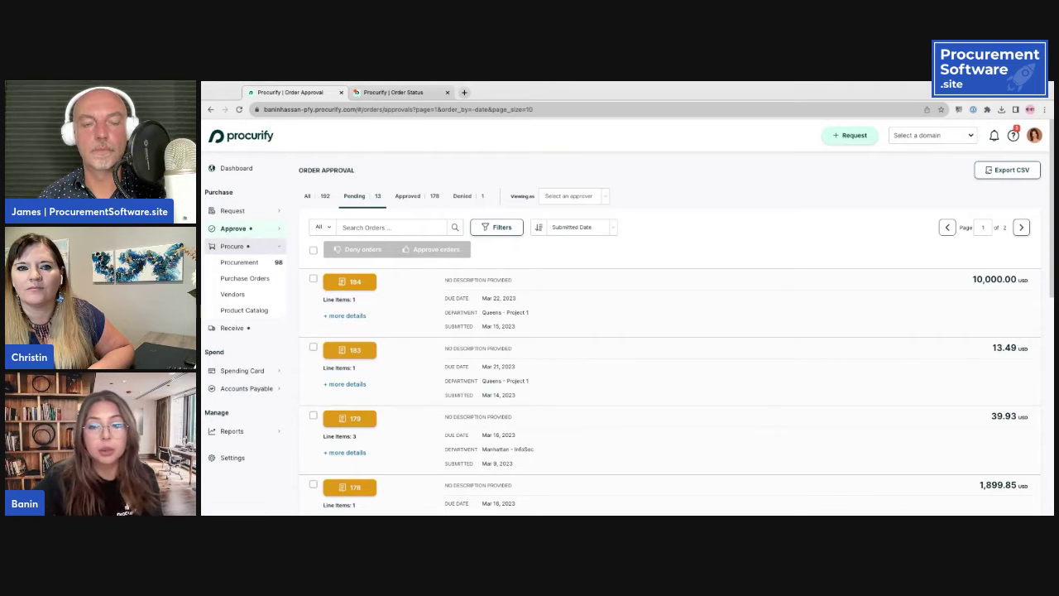
left_click(240, 262)
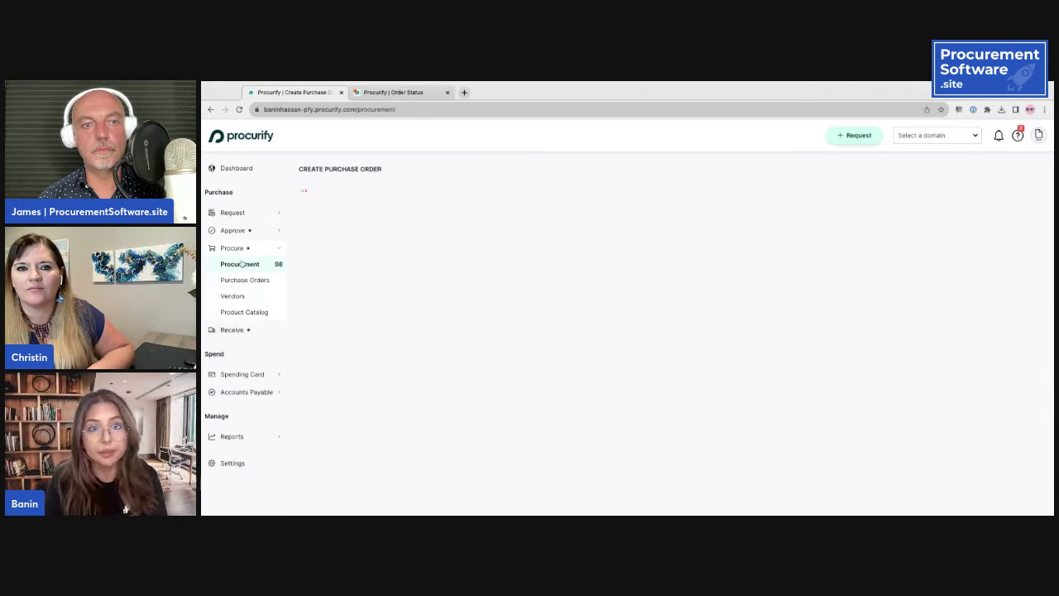
left_click(359, 221)
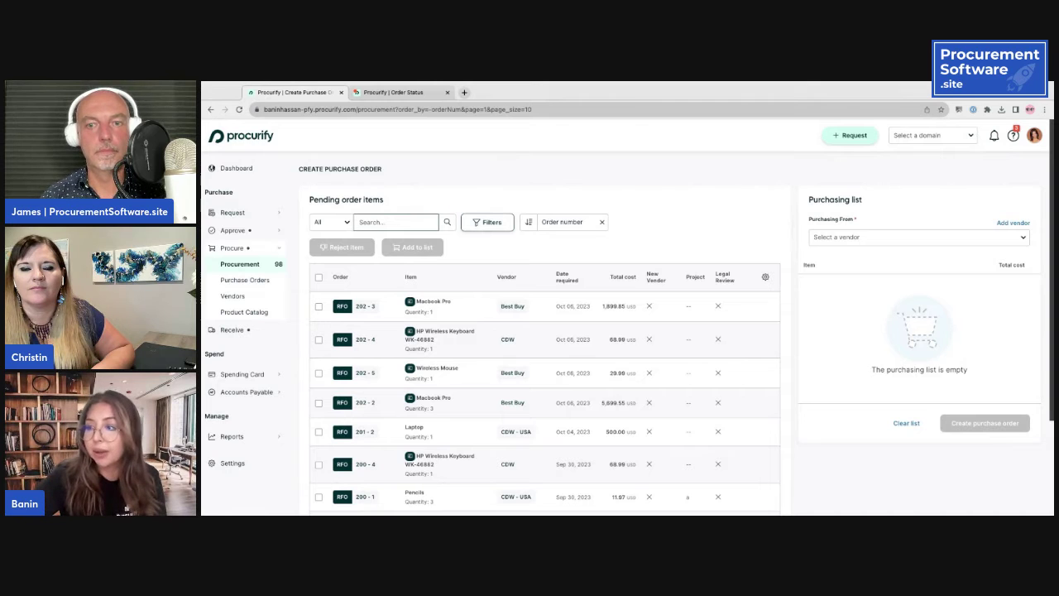
left_click(484, 223)
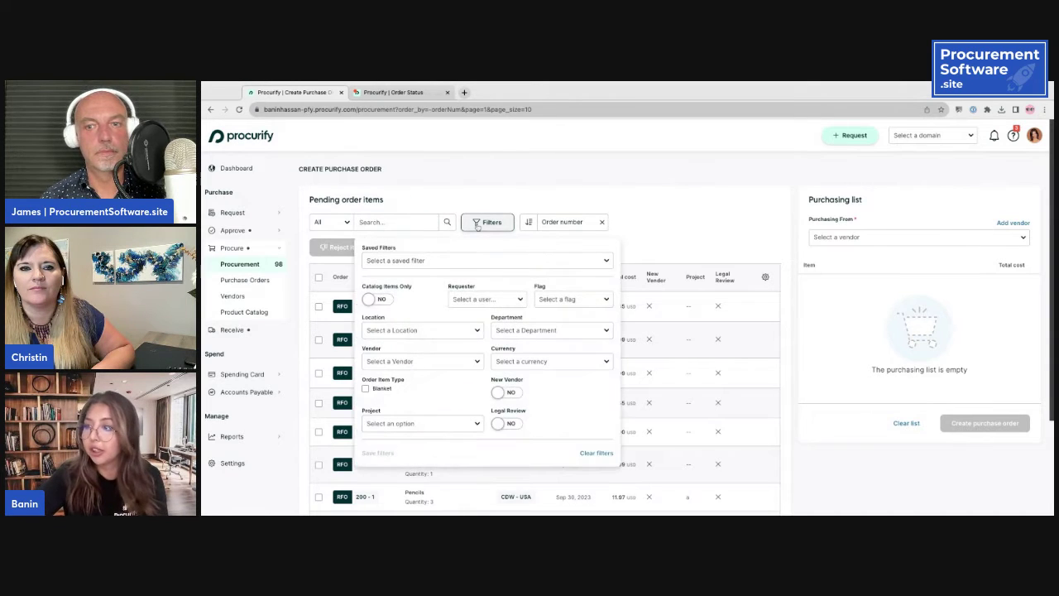
left_click(379, 363)
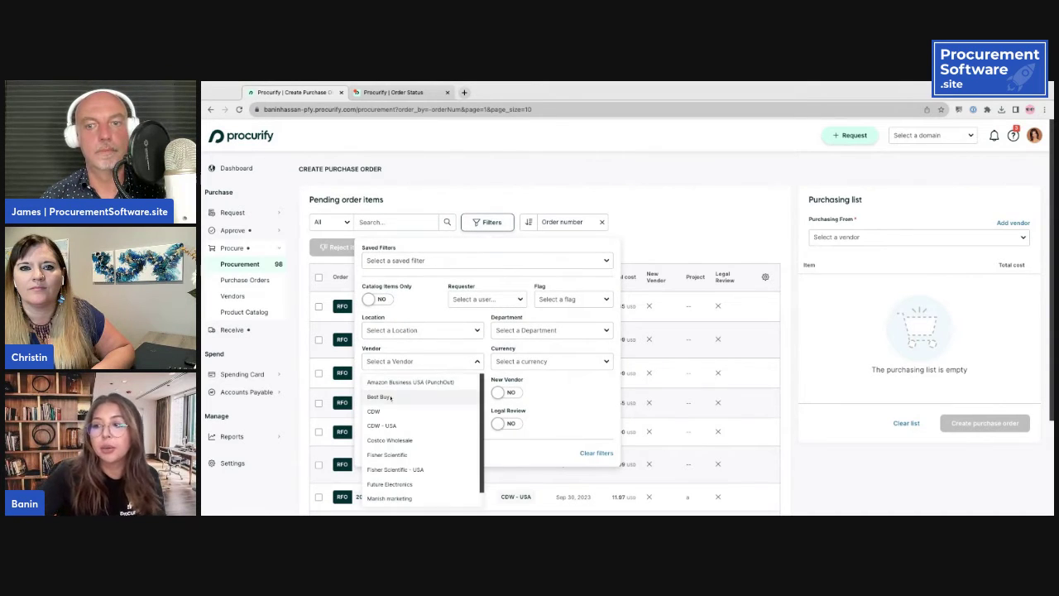
left_click(389, 397)
left_click(724, 206)
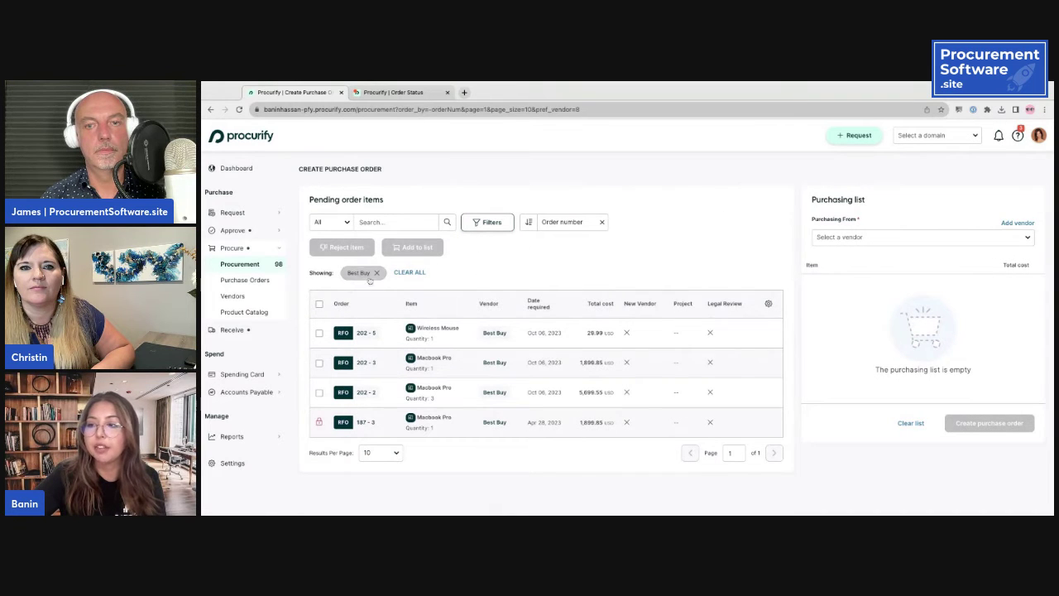
Step: Add all available Best Buy items to the purchasing list and start a purchase order from it
left_click(319, 303)
left_click(405, 250)
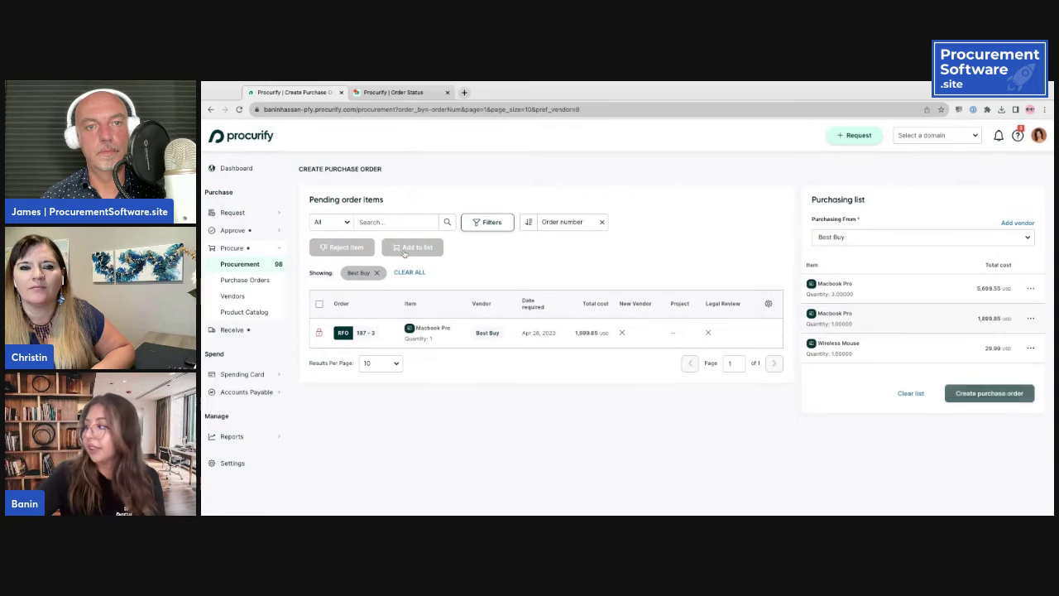
left_click(976, 396)
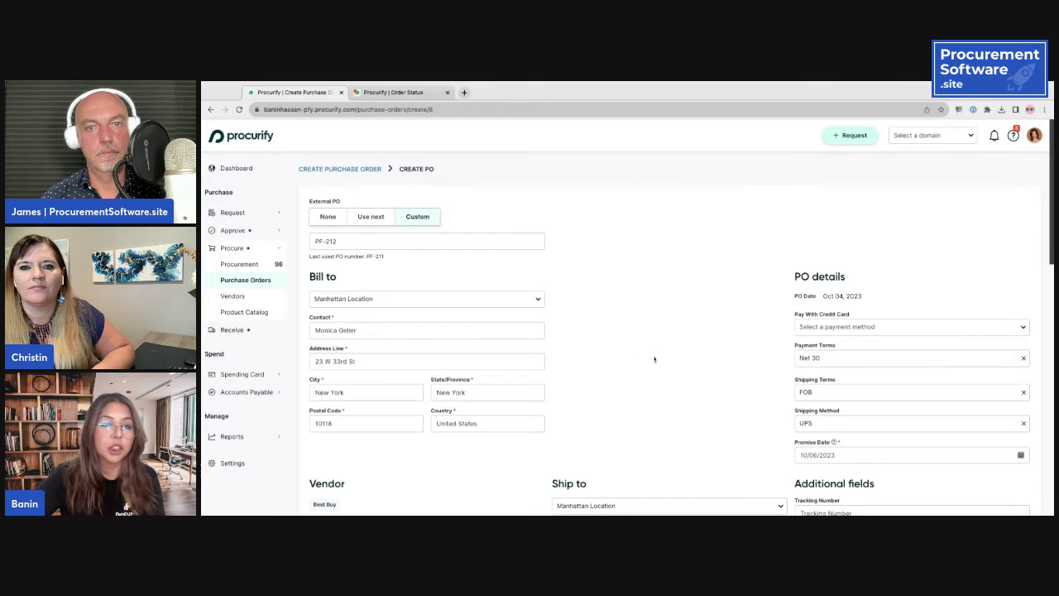
Step: Review the purchase order's addresses, items, notes, costs and Terms and Conditions disclaimer, and create it without emailing it
scroll(654, 359, "down", 5)
scroll(655, 360, "down", 2)
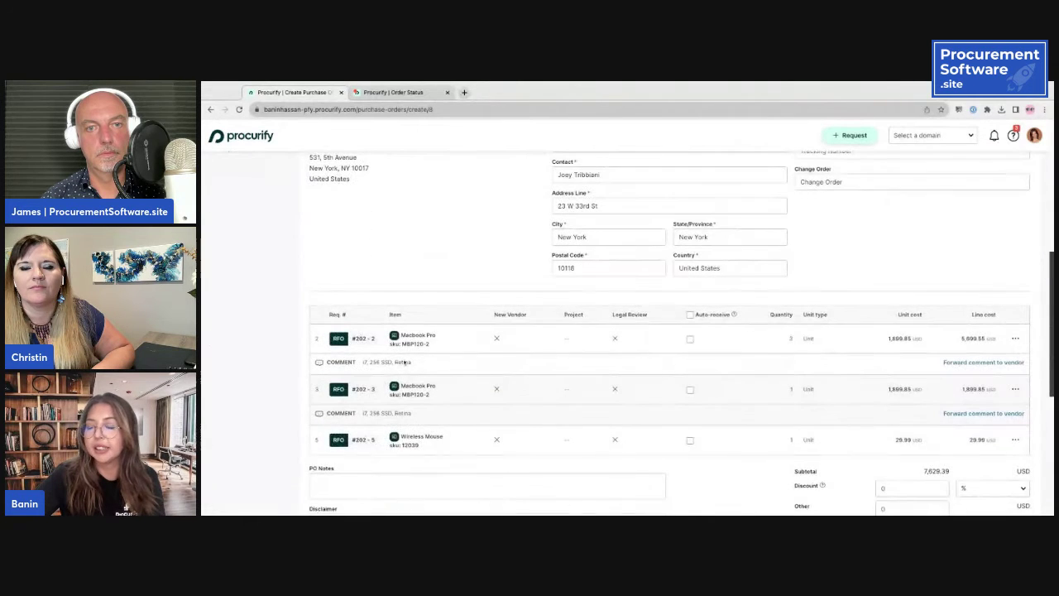
scroll(529, 392, "down", 1)
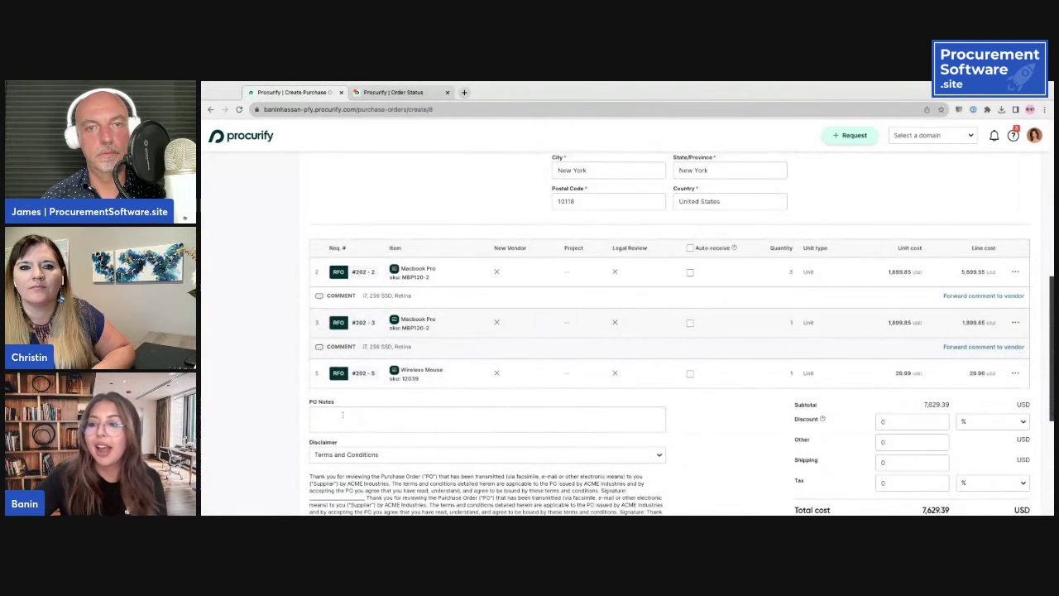
scroll(379, 408, "down", 1)
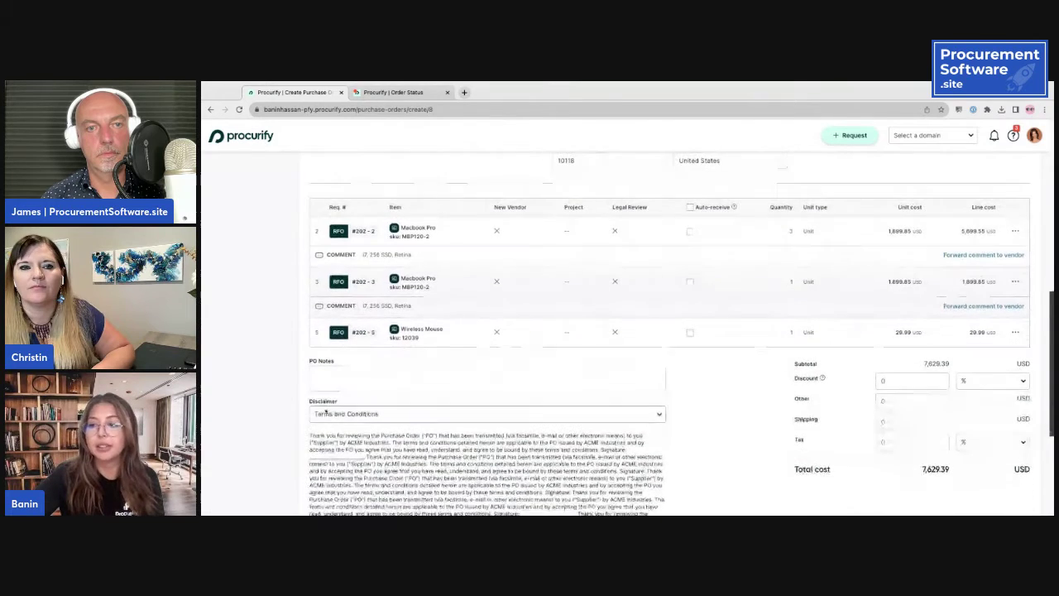
scroll(726, 378, "down", 5)
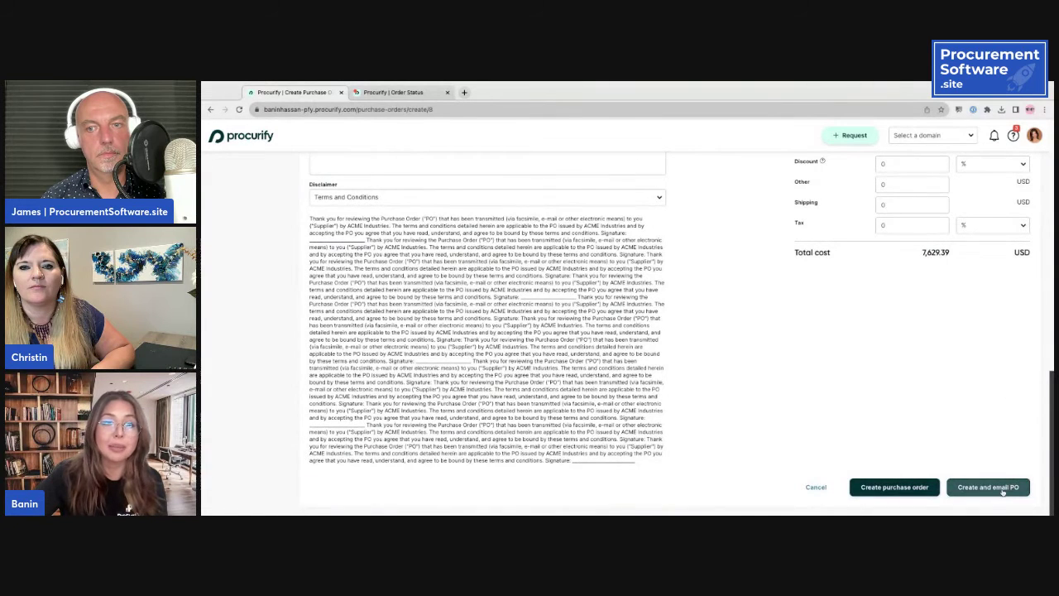
left_click(896, 488)
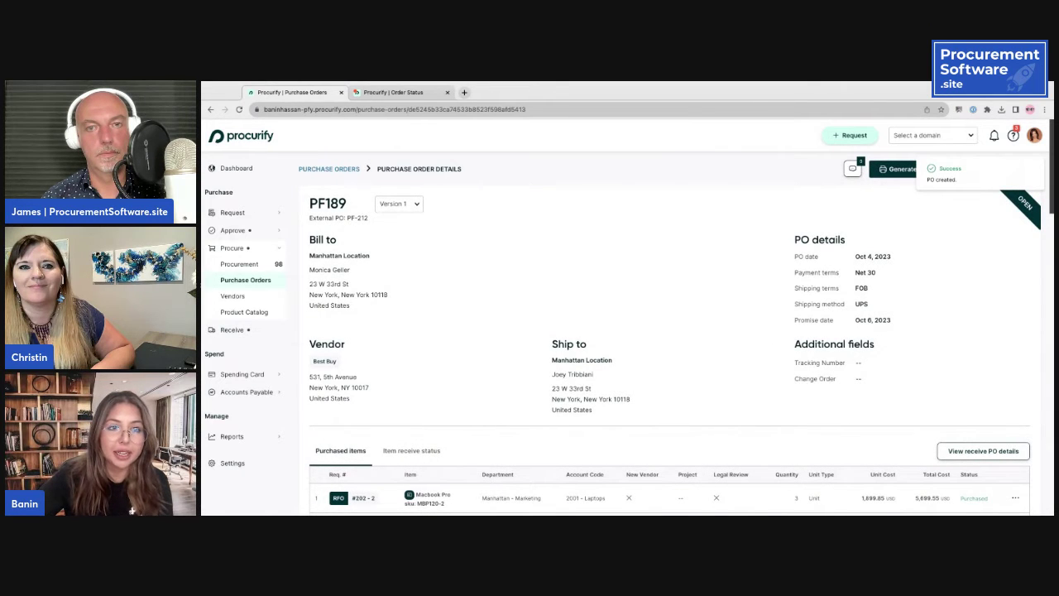
Step: Generate the purchase order's PDF and look through its header, item lines, totals and terms and conditions
left_click(905, 169)
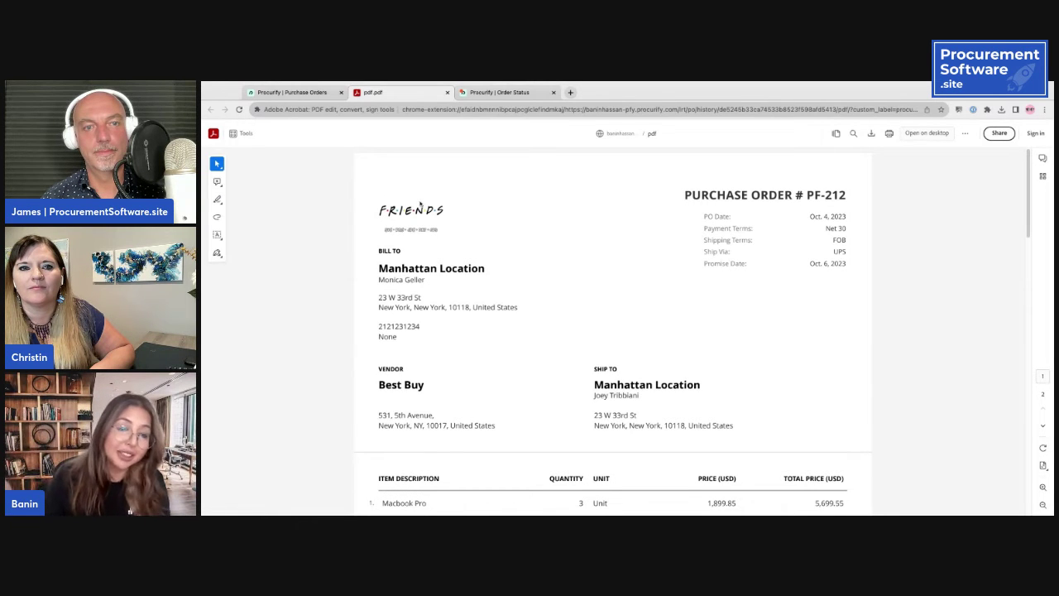
scroll(638, 330, "down", 10)
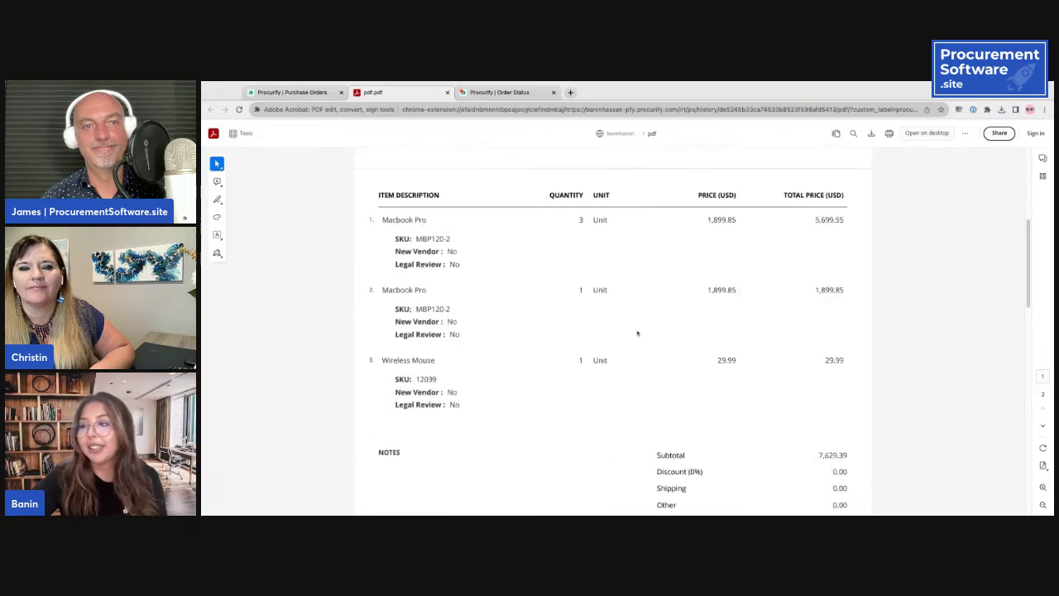
scroll(637, 331, "down", 3)
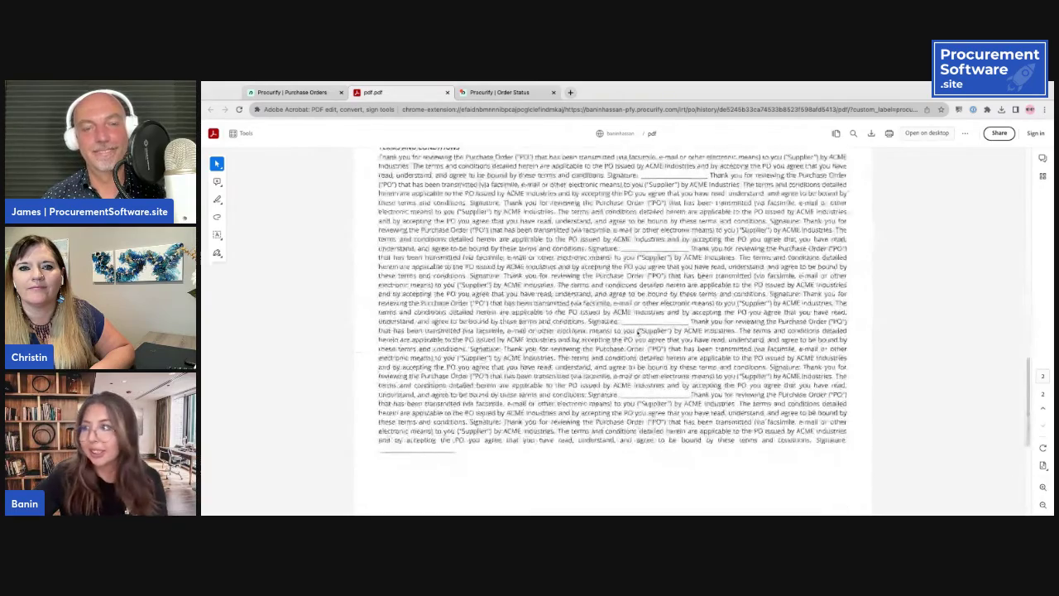
scroll(639, 332, "down", 1)
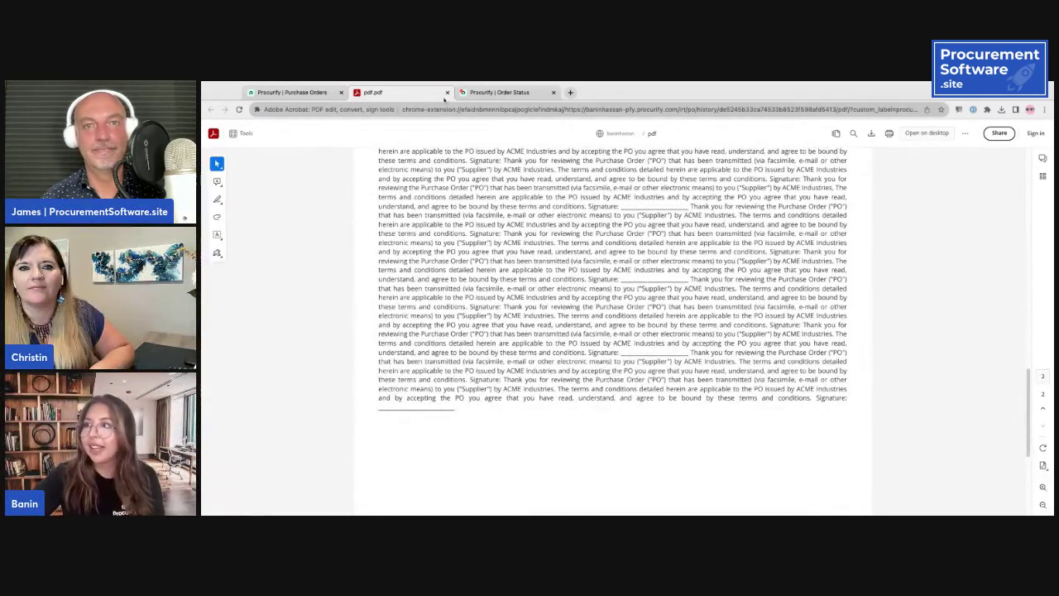
Step: Close the purchase order PDF and open the newest Best Buy purchase order in the open receiving list
left_click(447, 92)
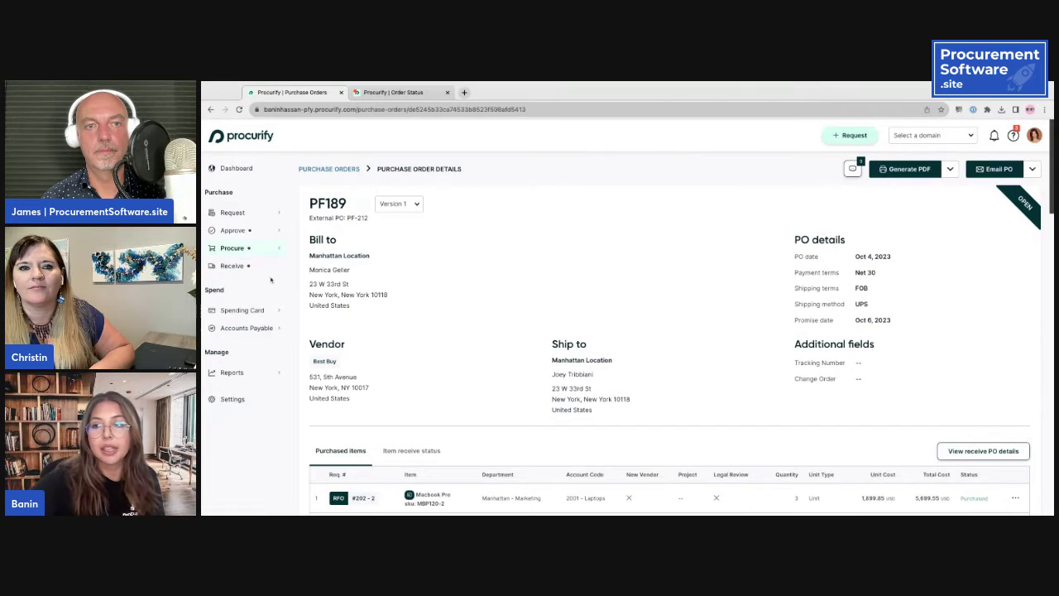
left_click(248, 248)
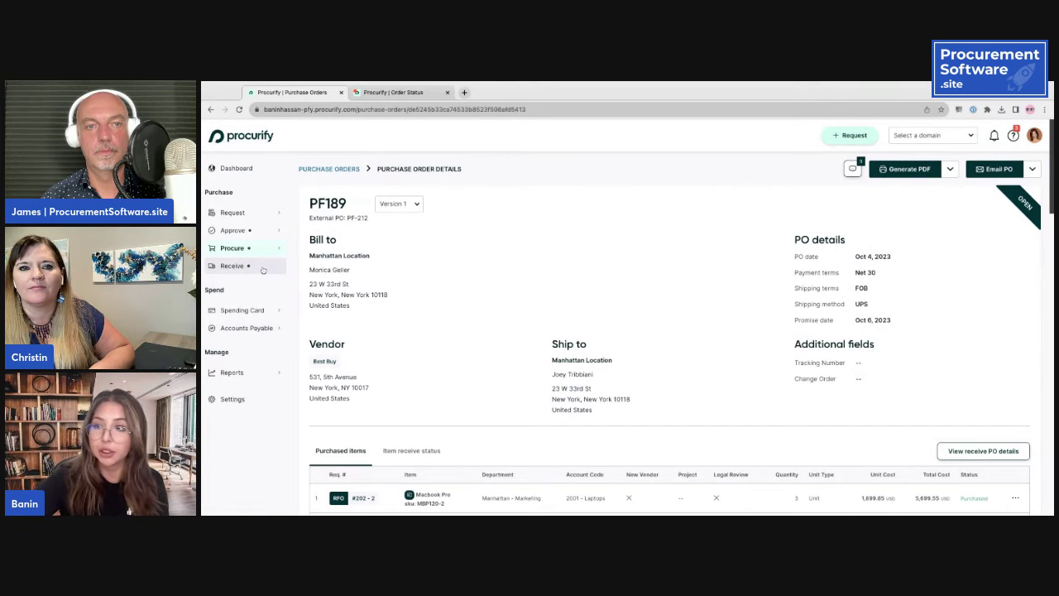
left_click(263, 268)
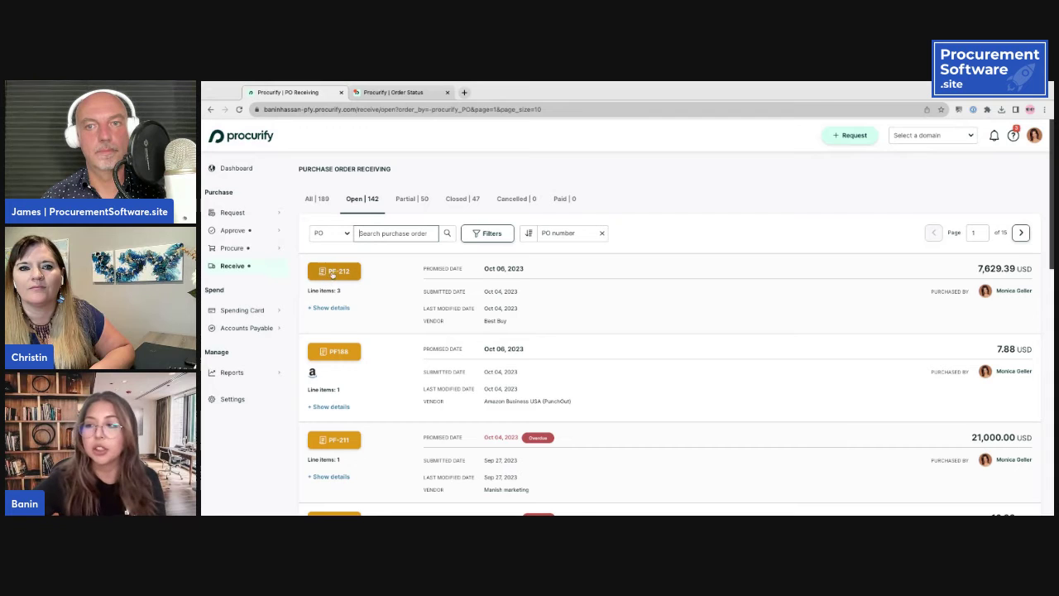
left_click(331, 274)
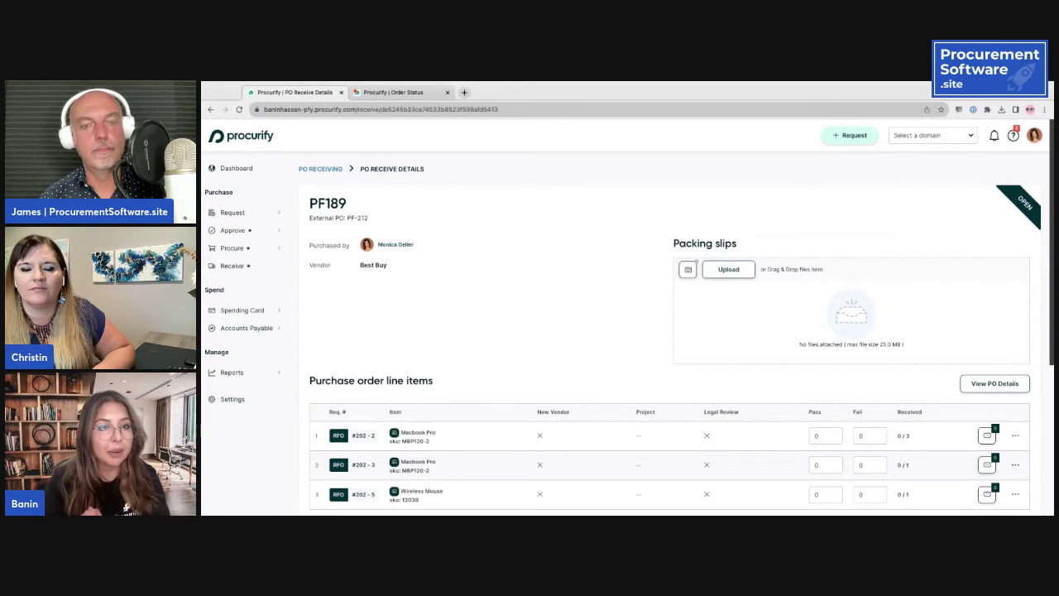
Step: Receive 2 passed units on the first Macbook Pro line of the purchase order
scroll(699, 291, "down", 2)
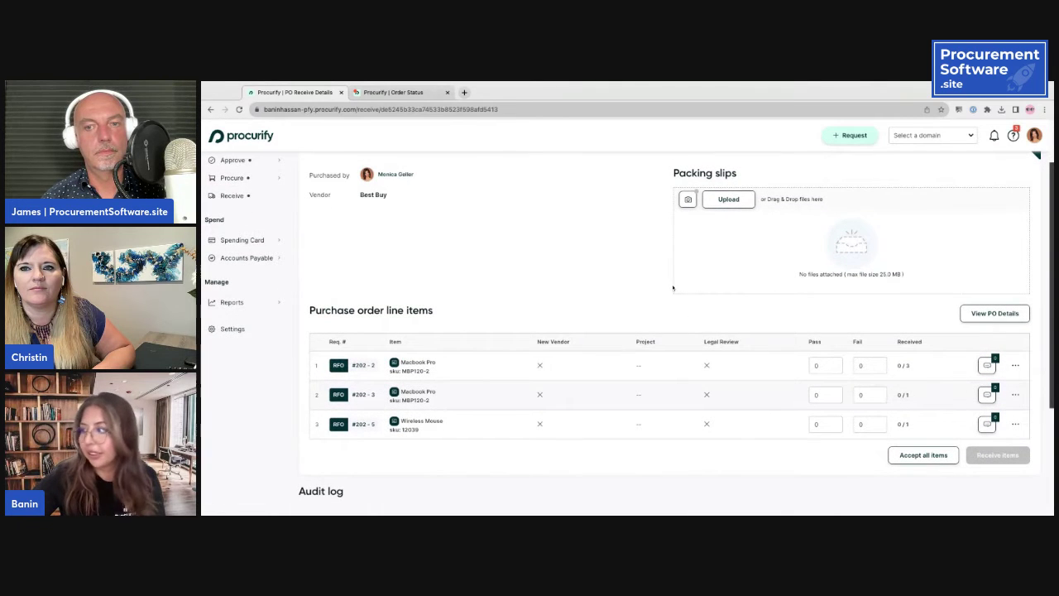
left_click(834, 367)
type("2")
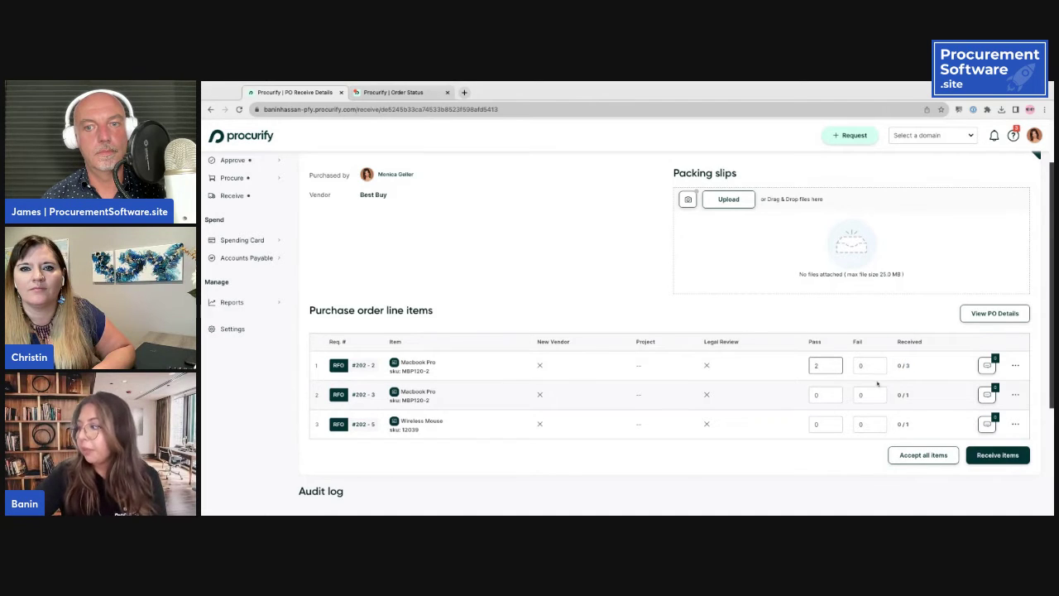
left_click(1009, 461)
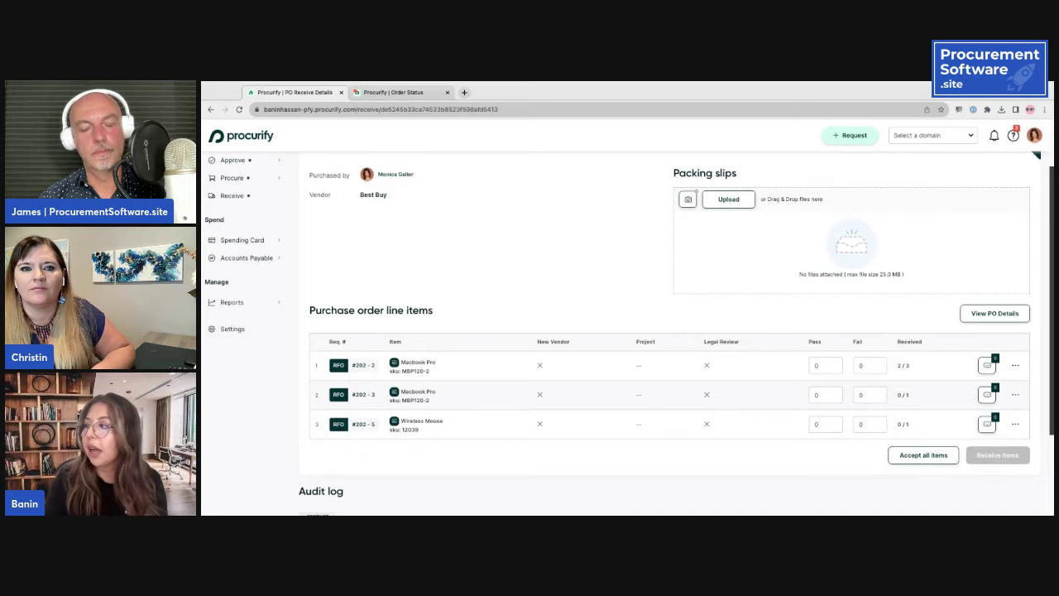
Step: Accept all remaining items on the purchase order as received and review the line items and audit log
scroll(456, 371, "down", 1)
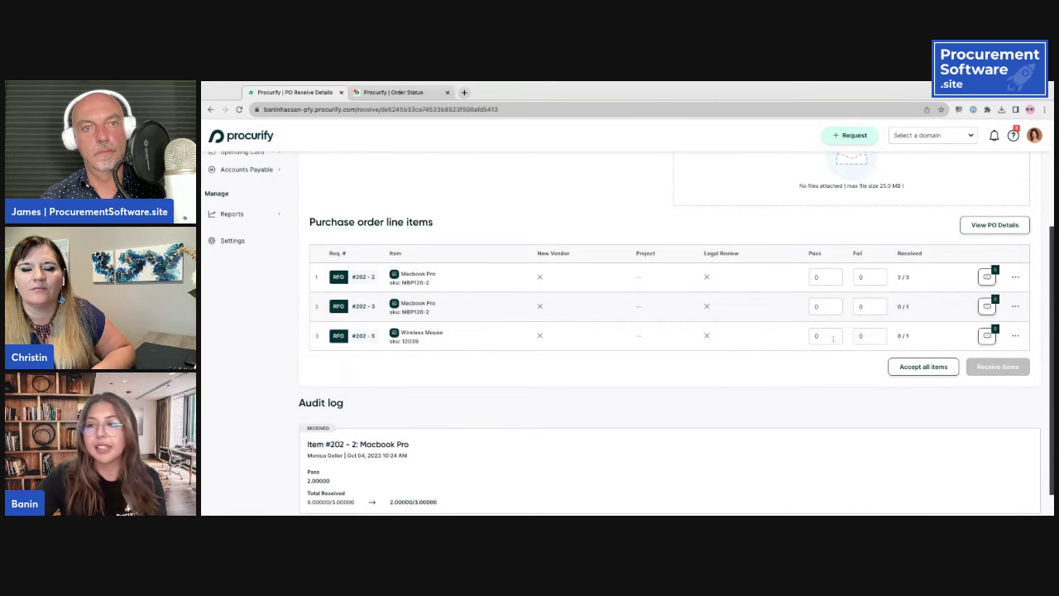
left_click(910, 369)
left_click(997, 366)
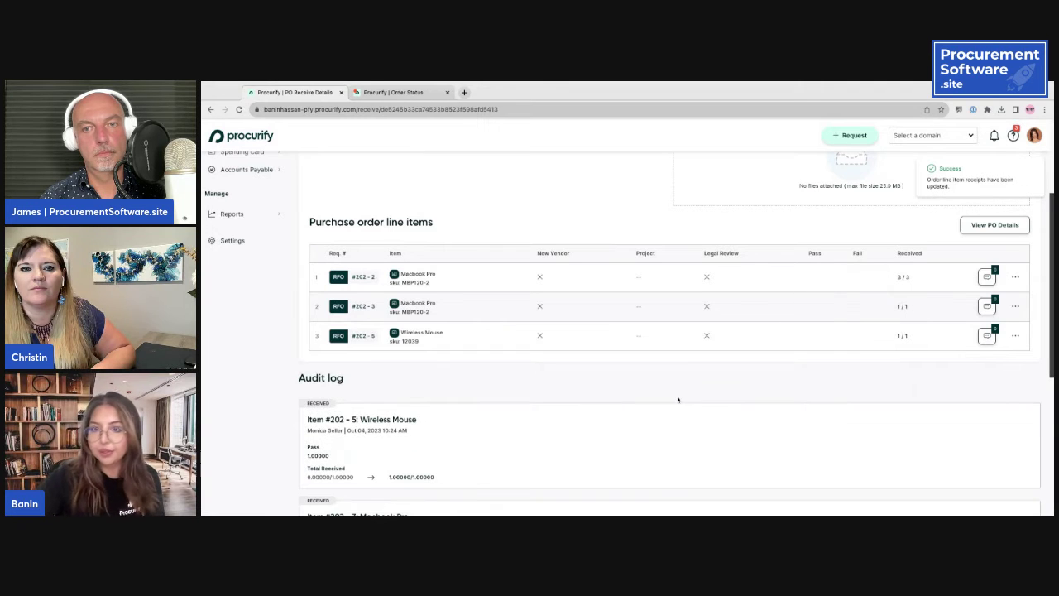
scroll(650, 385, "down", 2)
scroll(650, 384, "up", 3)
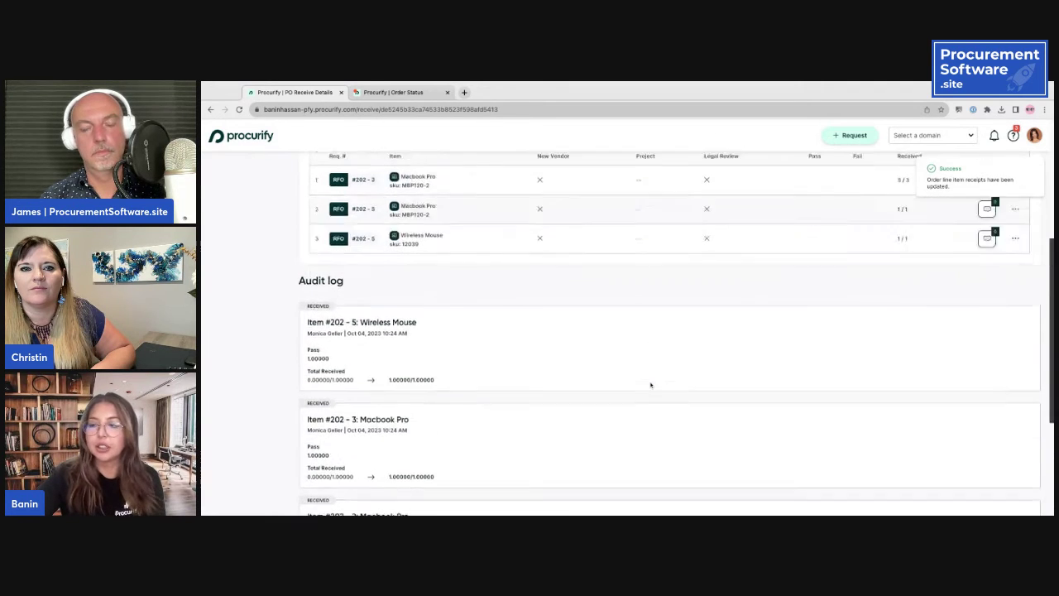
scroll(669, 331, "up", 2)
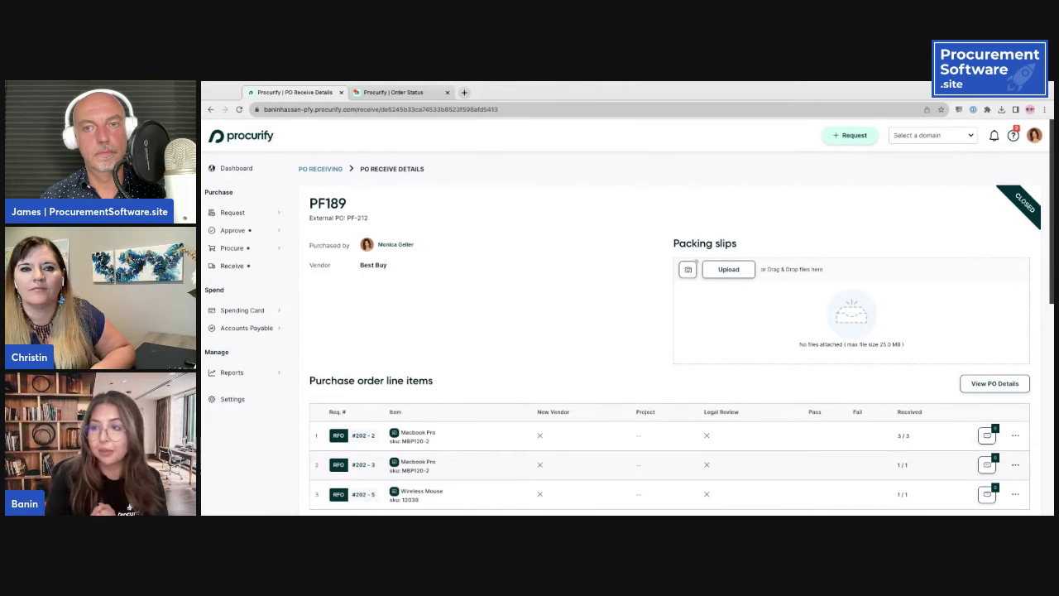
Step: Go to the bill management page and inspect the inbox email and the creator of the CDW draft bill
left_click(241, 330)
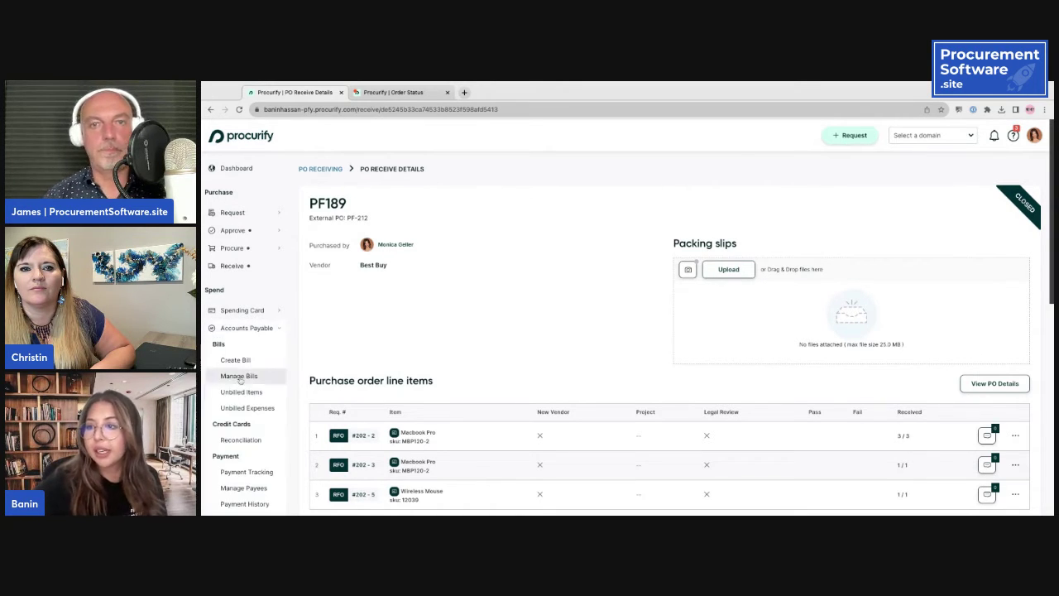
left_click(239, 376)
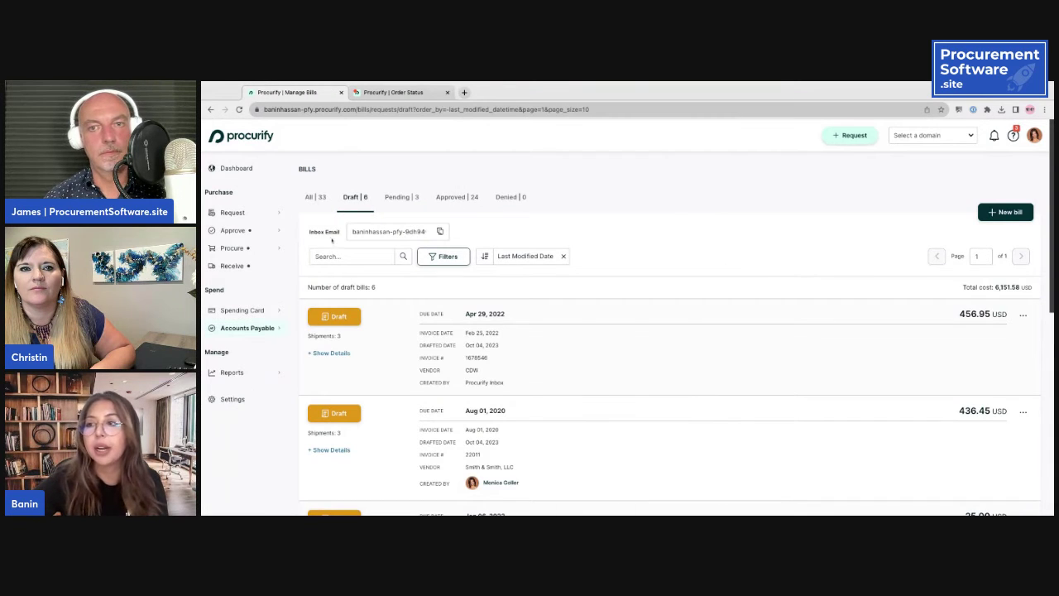
left_click_drag(350, 231, 484, 234)
left_click(483, 234)
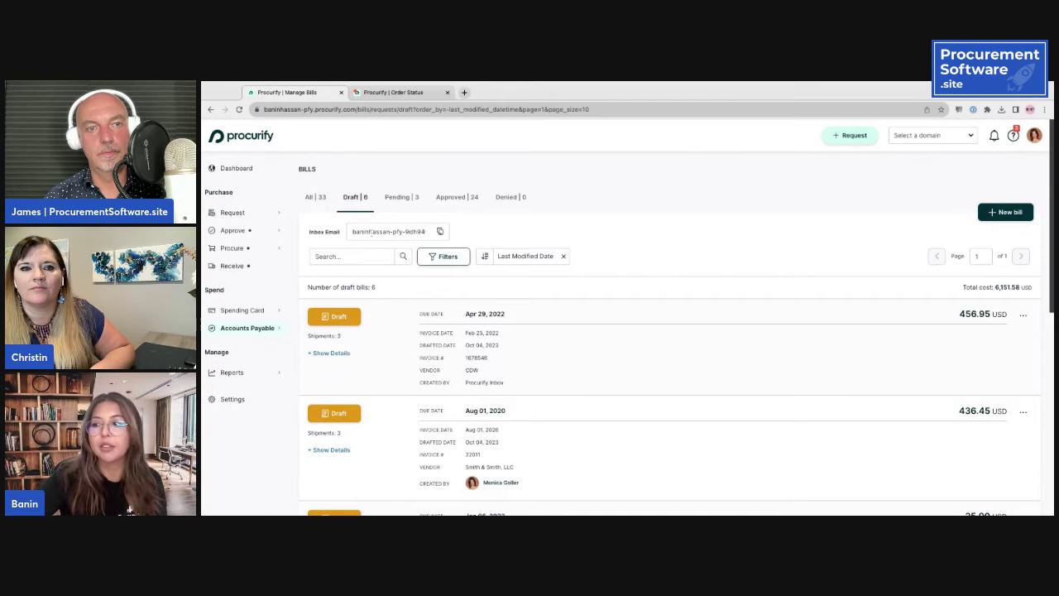
left_click_drag(464, 383, 504, 383)
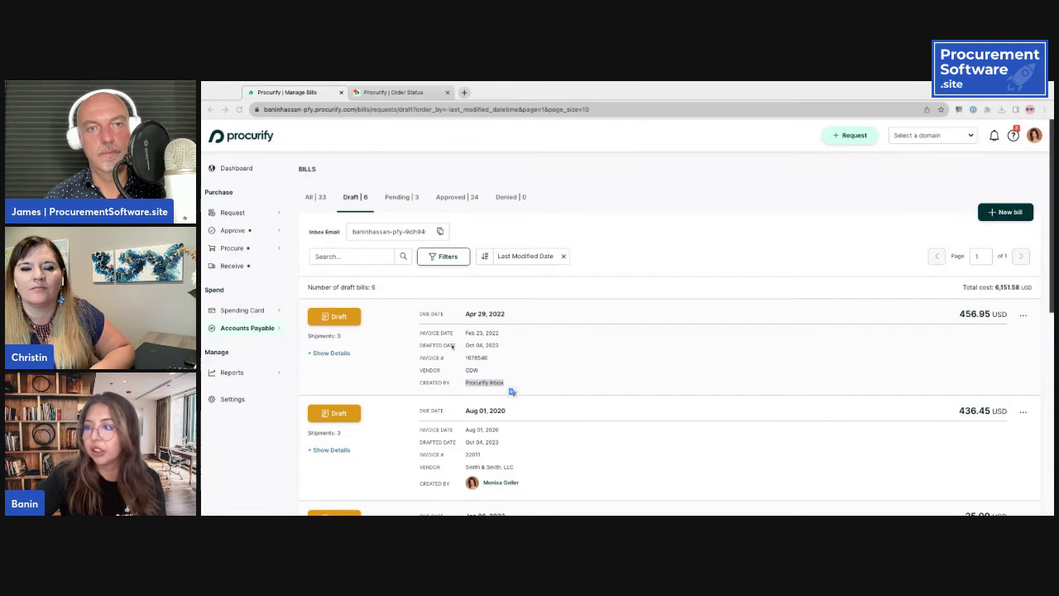
Step: Open the CDW draft bill and compare its invoice with the captured vendor, purchase order, bill items and total cost
left_click(334, 317)
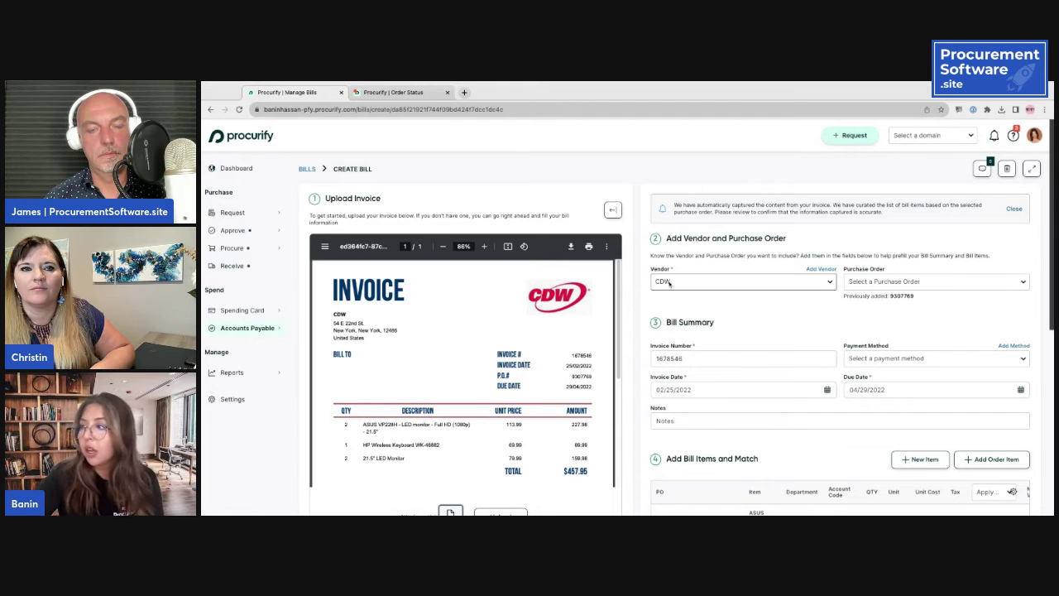
double_click(900, 296)
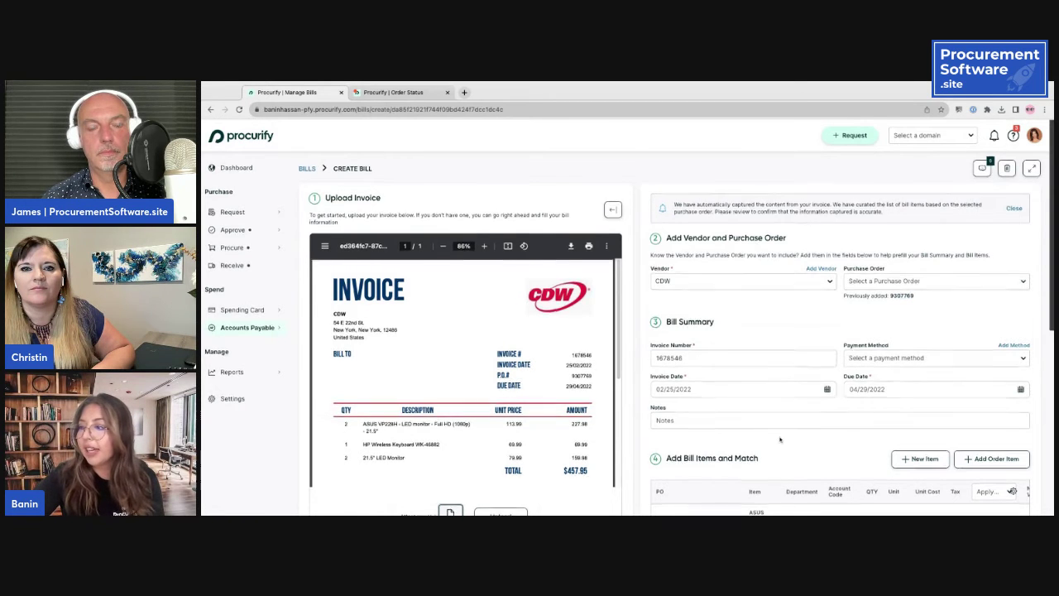
scroll(779, 439, "down", 5)
scroll(780, 438, "up", 1)
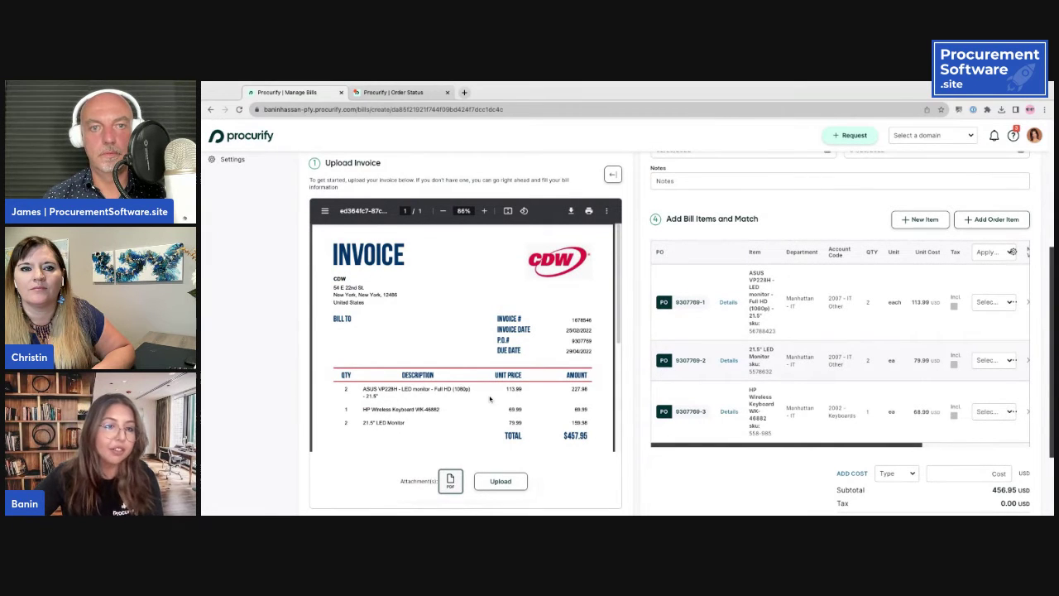
scroll(908, 473, "down", 5)
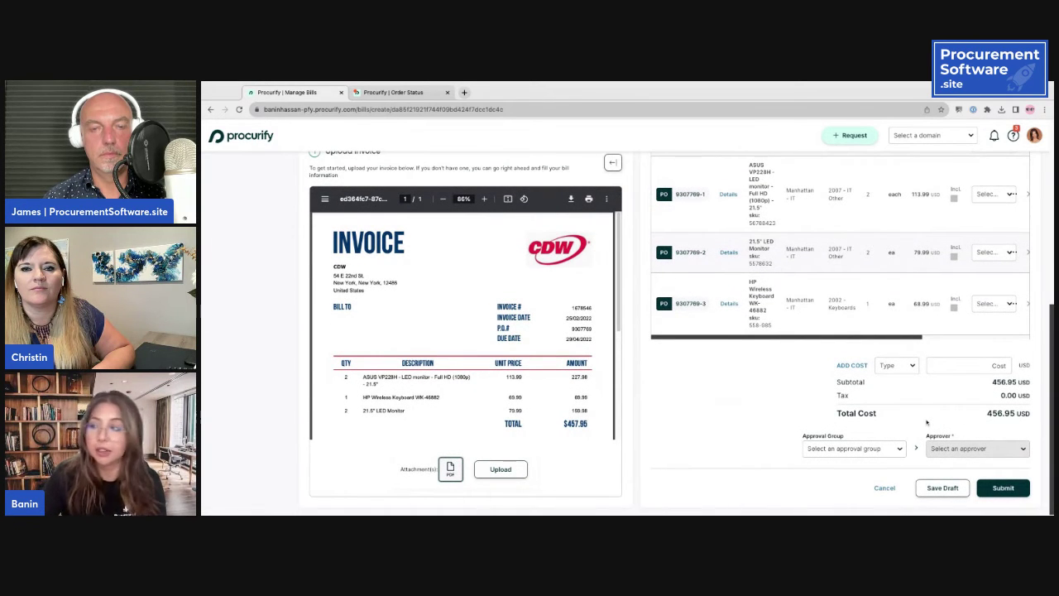
scroll(764, 402, "up", 3)
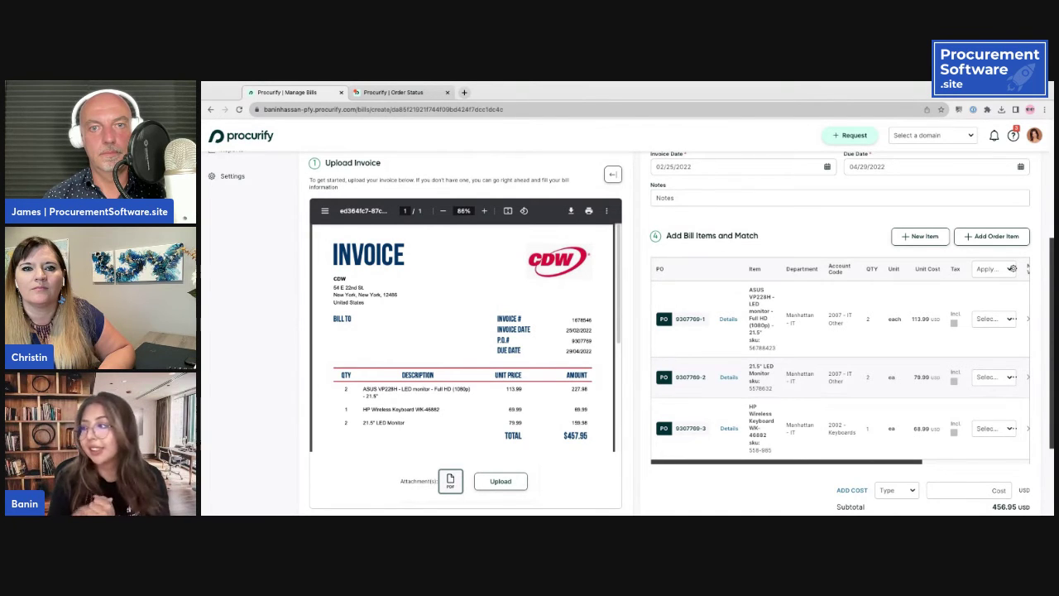
scroll(875, 395, "down", 1)
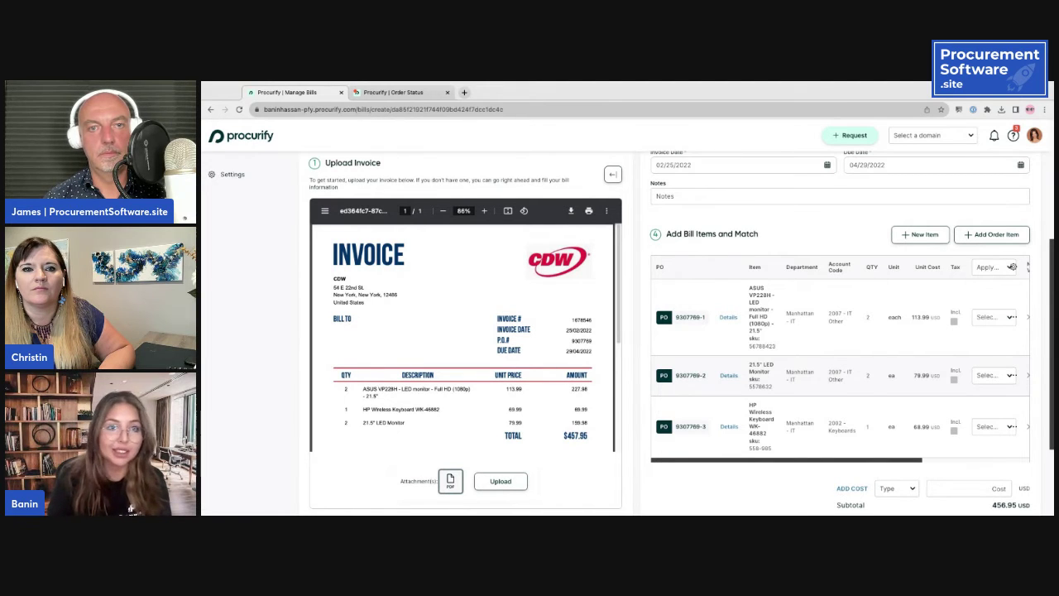
Step: Set the unit cost of the ASUS VP228H LED monitor bill item to 150 and check its price mismatch flag
left_click(1011, 317)
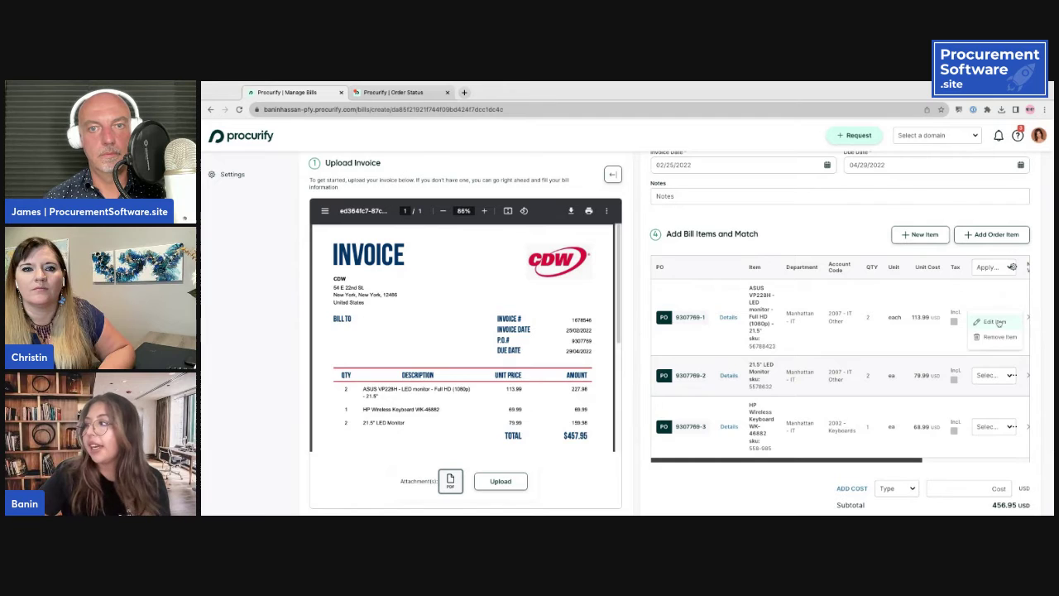
left_click(984, 319)
double_click(657, 238)
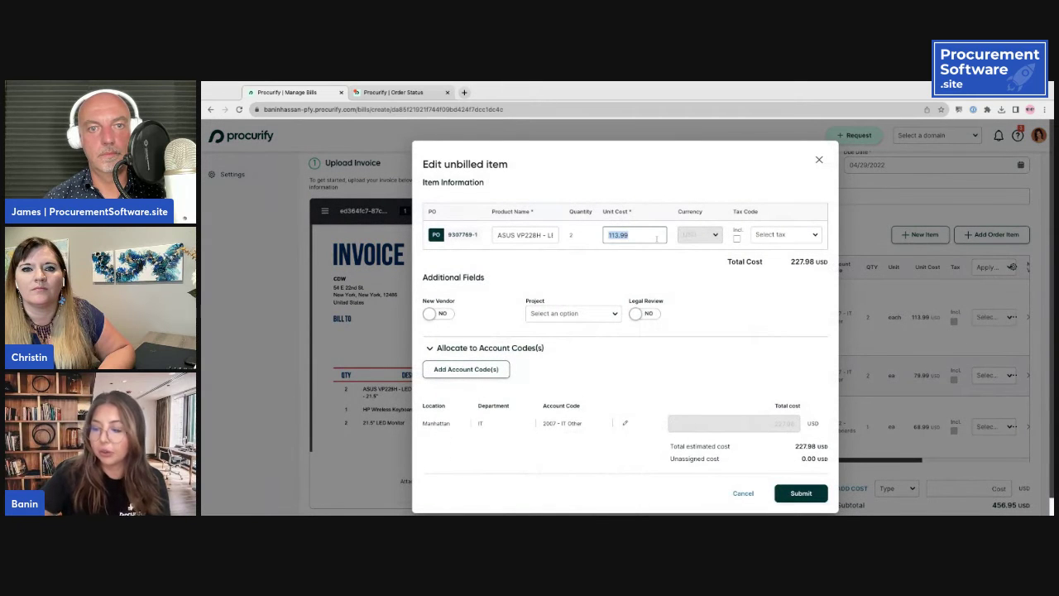
type("150")
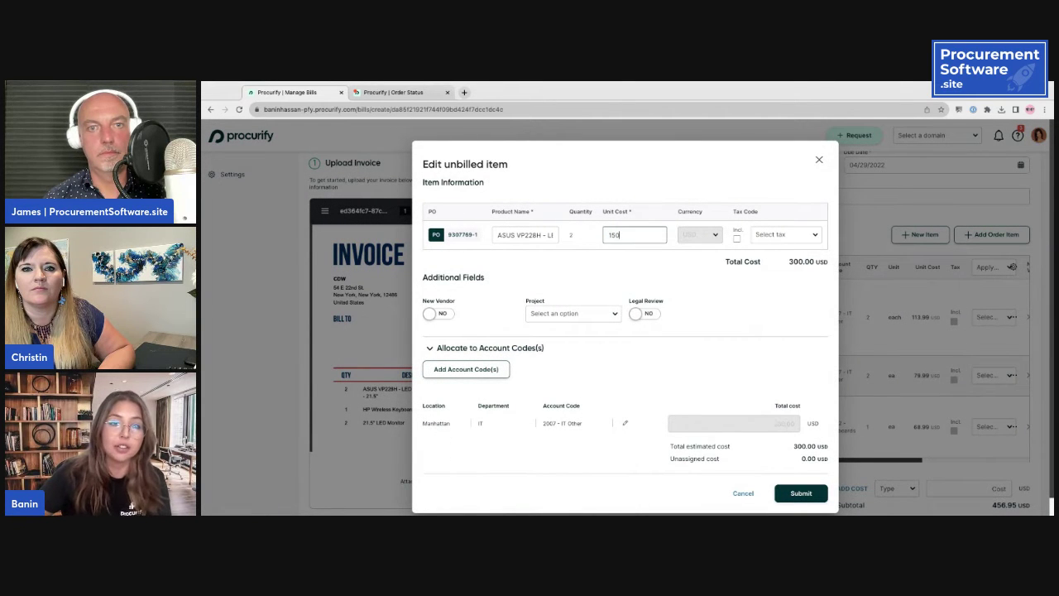
key("Return")
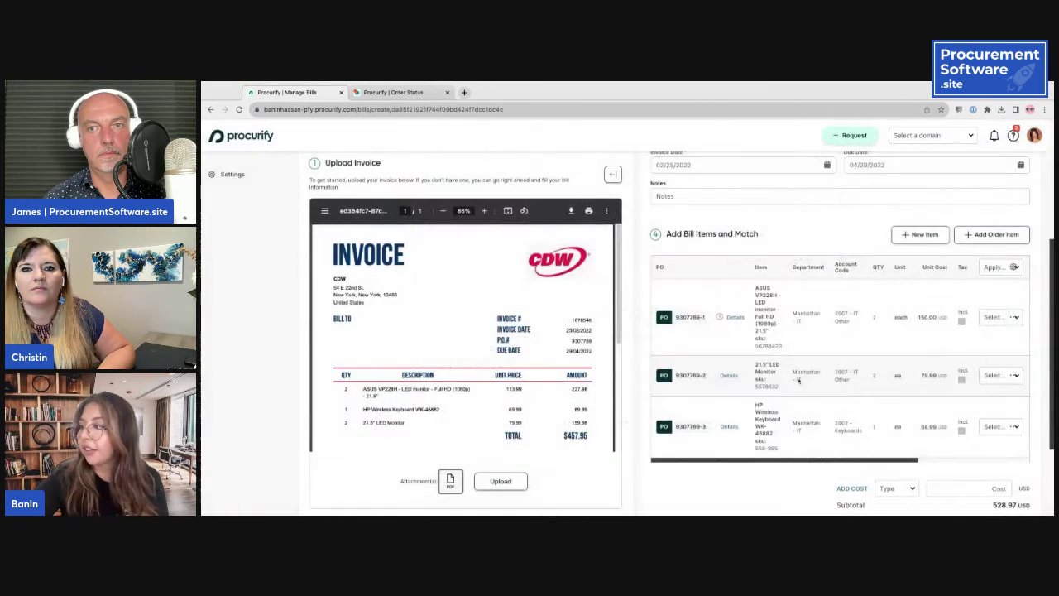
mouse_move(719, 318)
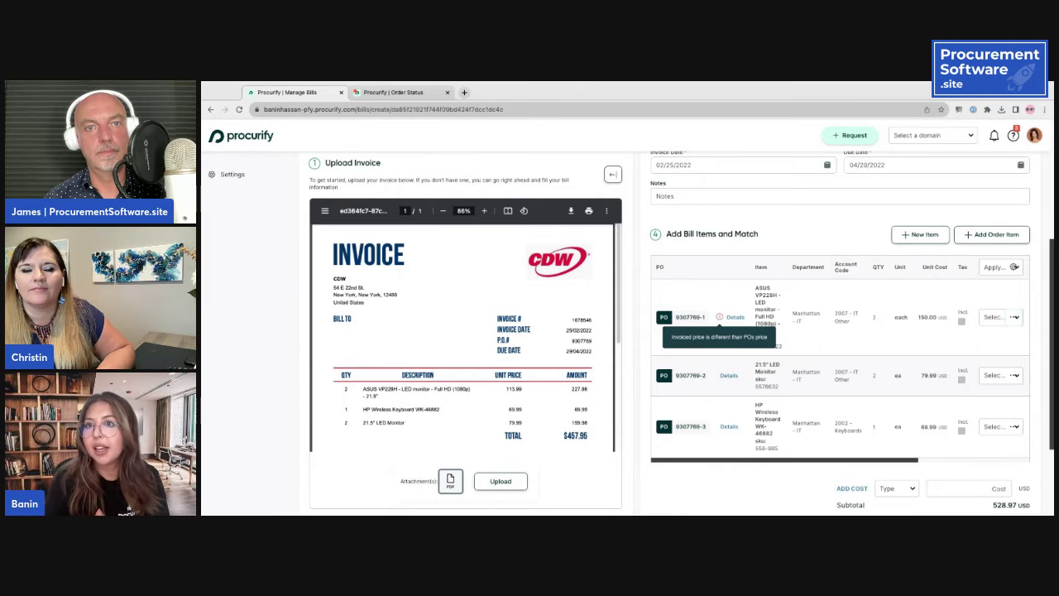
Step: Delete the CDW draft bill
scroll(1015, 502, "down", 3)
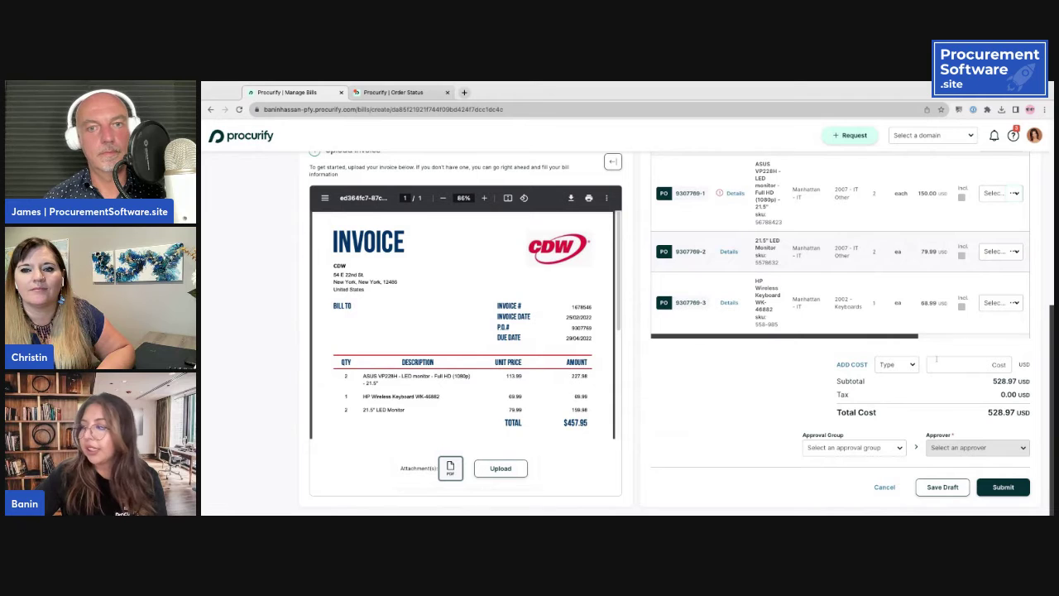
scroll(935, 360, "up", 10)
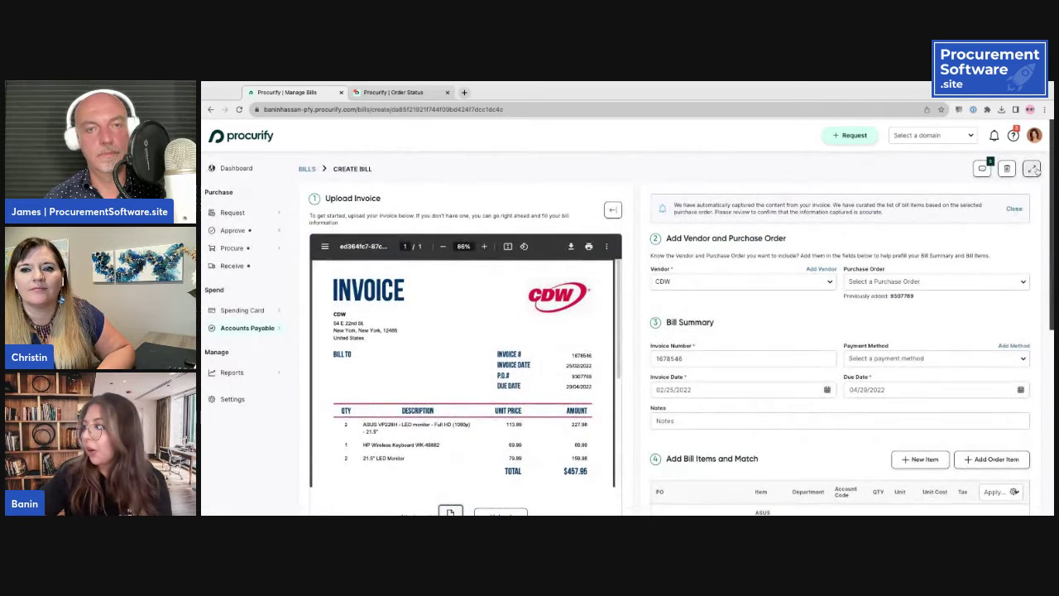
left_click(1007, 168)
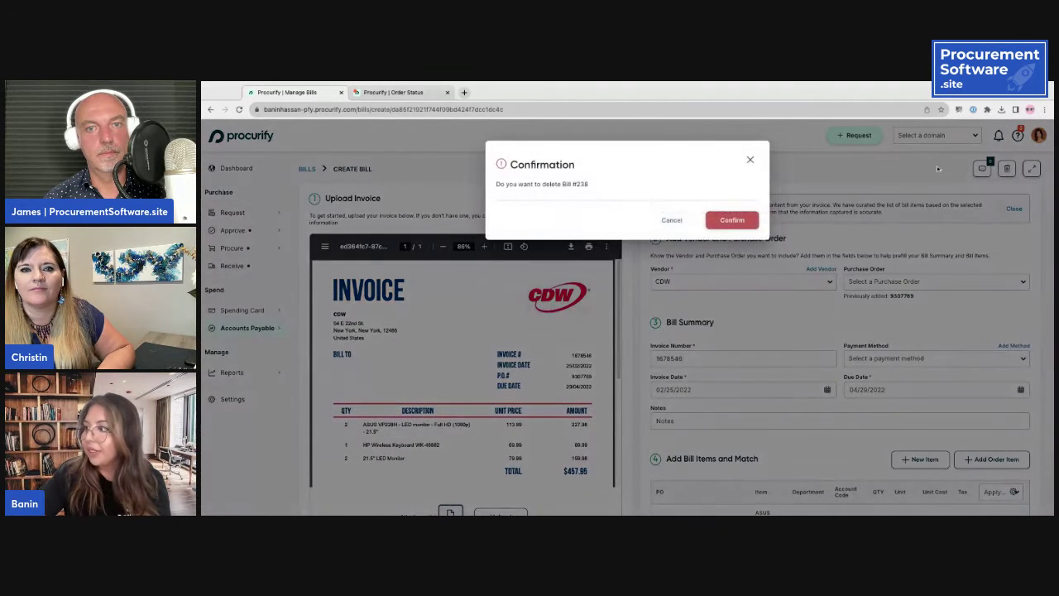
left_click(738, 220)
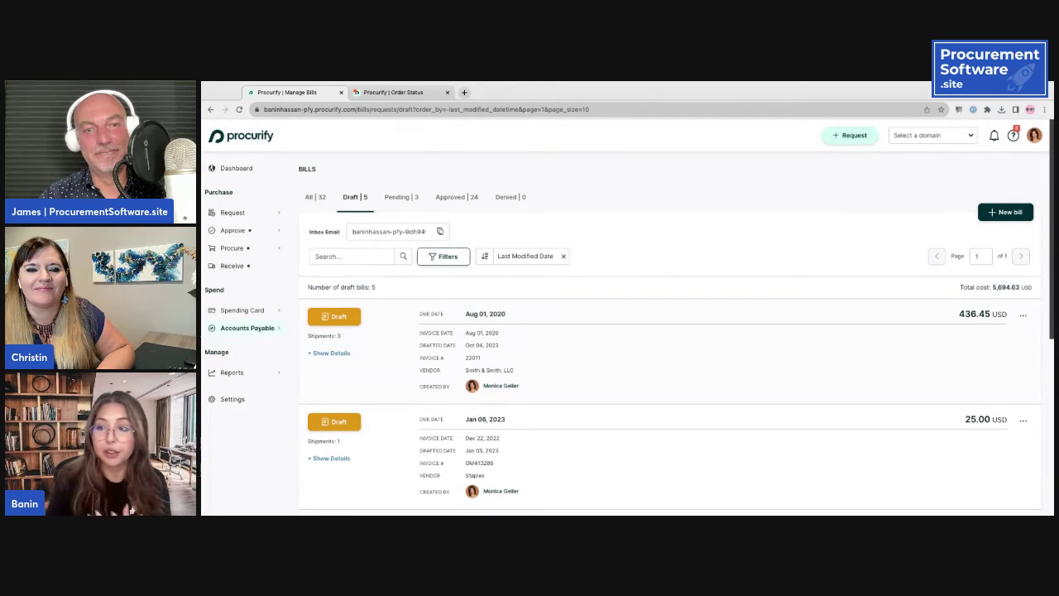
Step: Open the Orders by Vendor report and review total spending, the top vendors chart and the vendor table
left_click(246, 374)
left_click(246, 388)
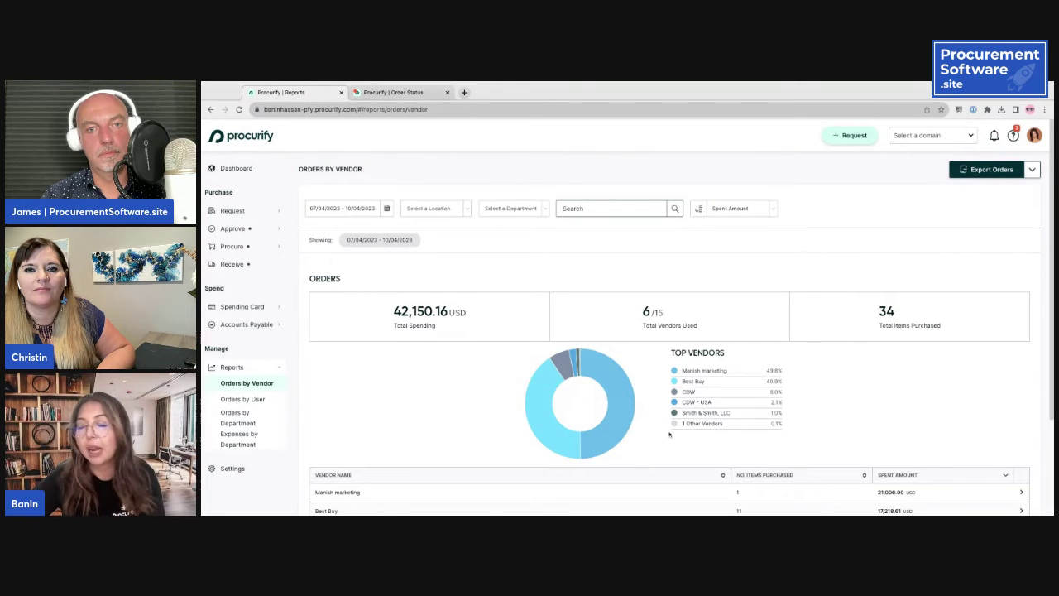
scroll(385, 409, "down", 1)
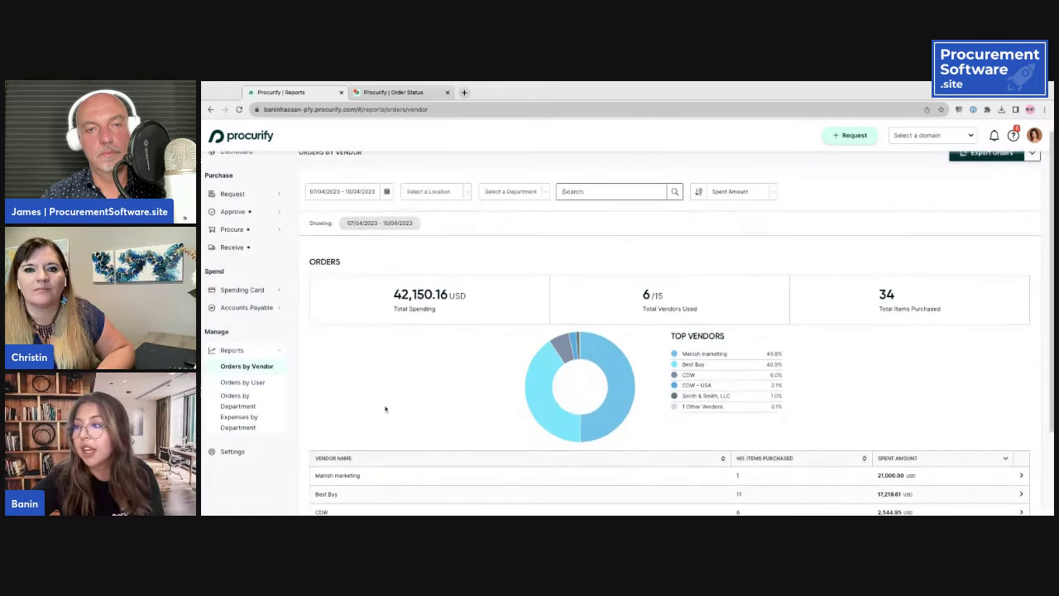
scroll(385, 409, "down", 2)
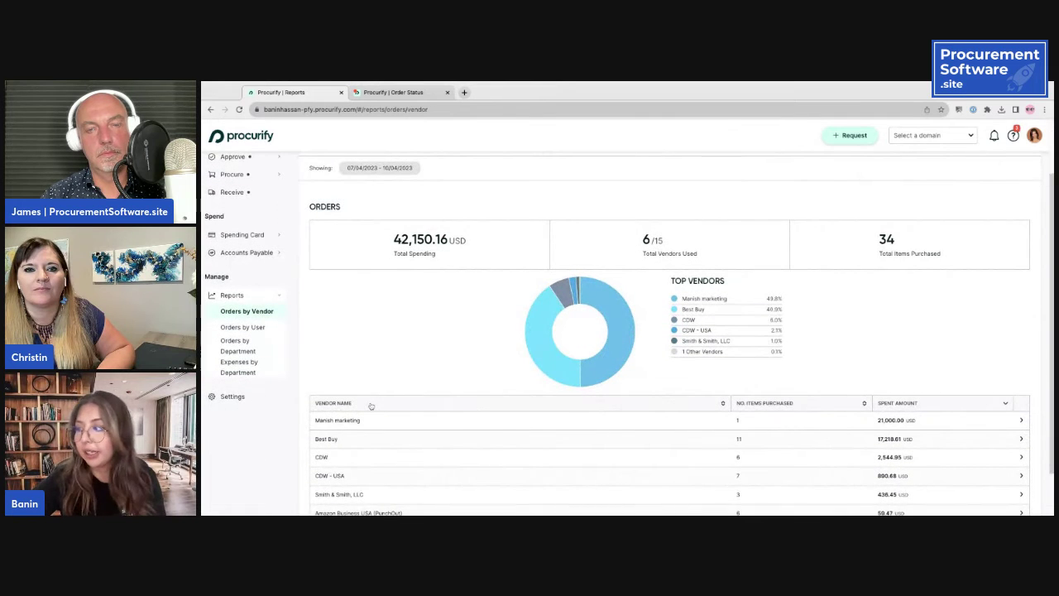
scroll(422, 385, "down", 1)
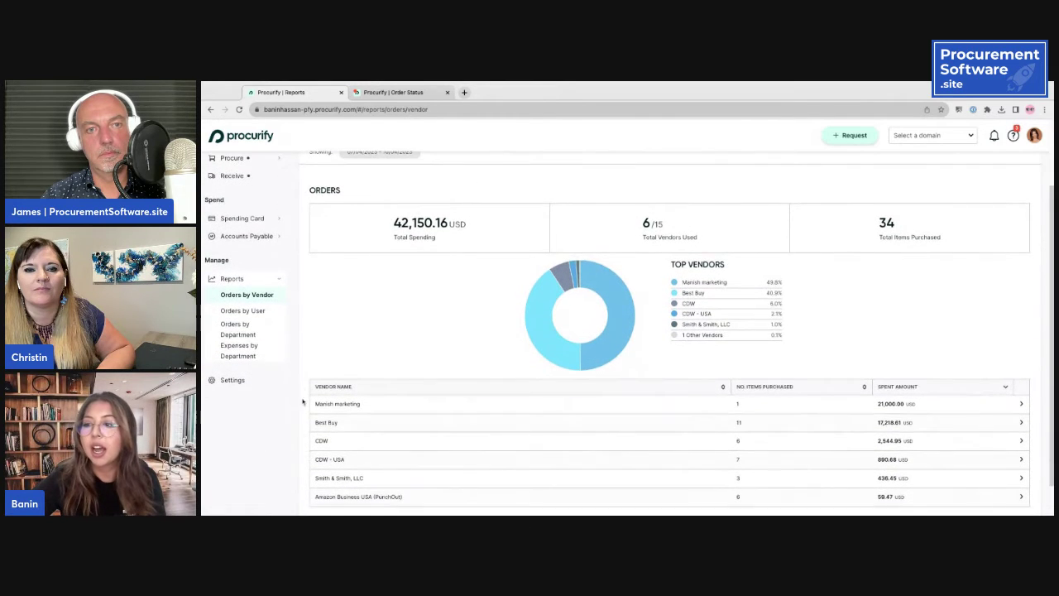
Step: Drill into Best Buy in the vendor report and examine its weekly spending chart and purchased items
left_click(563, 361)
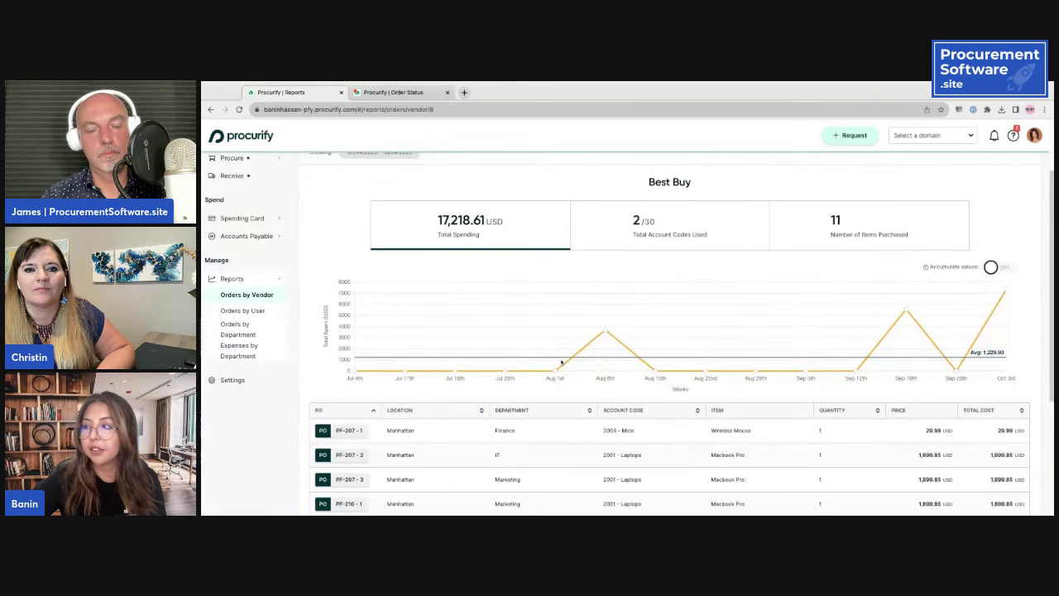
scroll(544, 413, "down", 1)
scroll(544, 413, "down", 1)
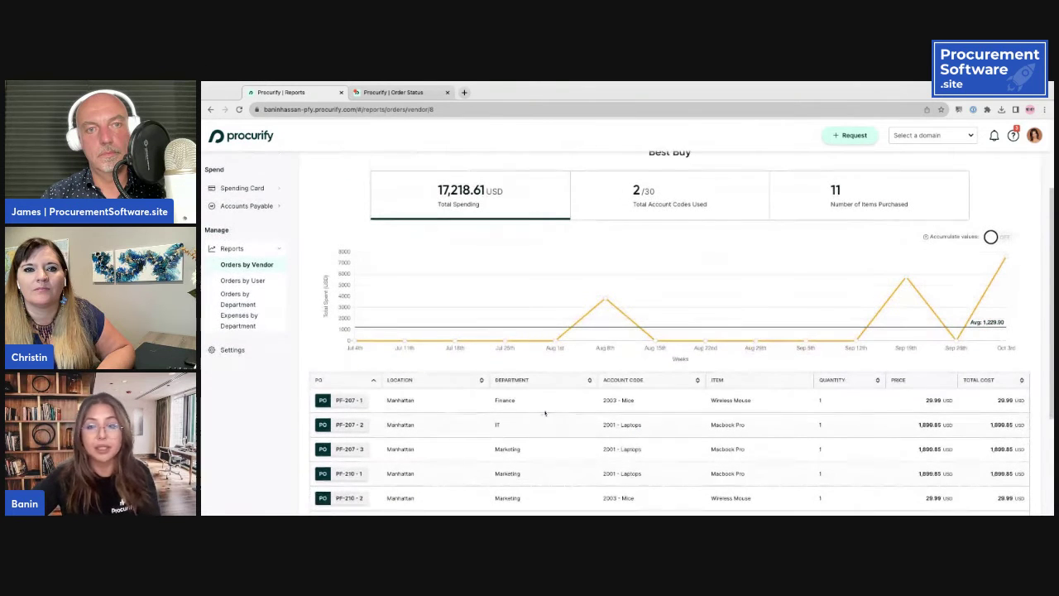
scroll(809, 367, "down", 1)
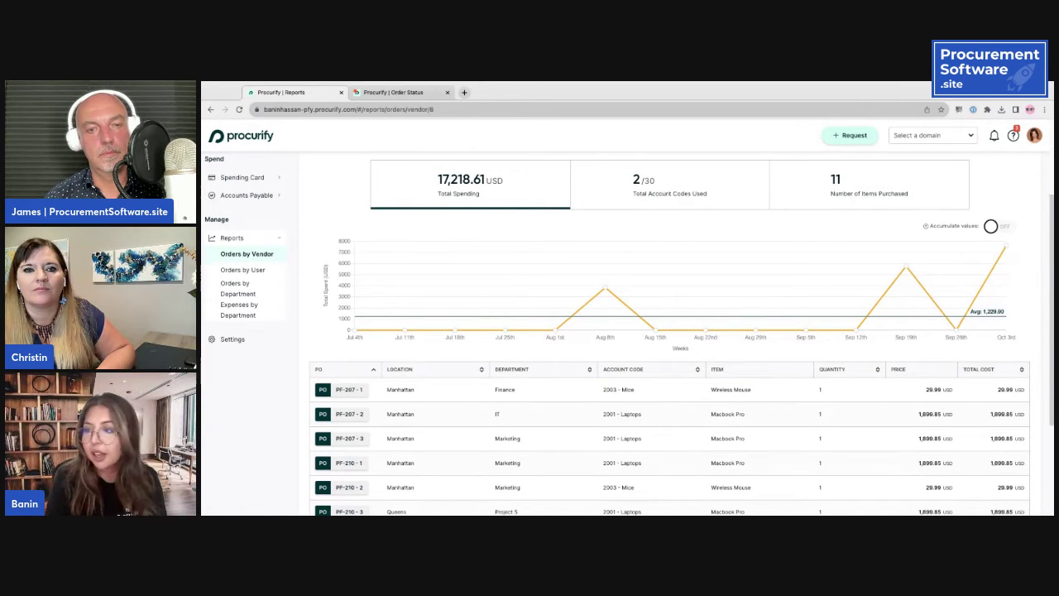
Step: Open the Orders by Department report and drill into the spending of Project 3 in Queens
left_click(234, 288)
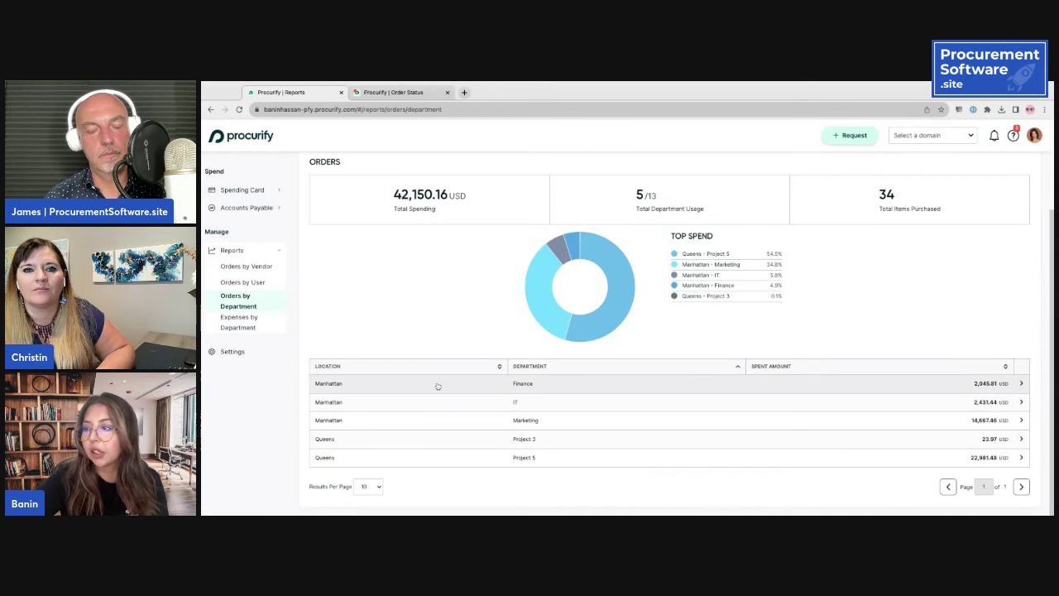
left_click(373, 447)
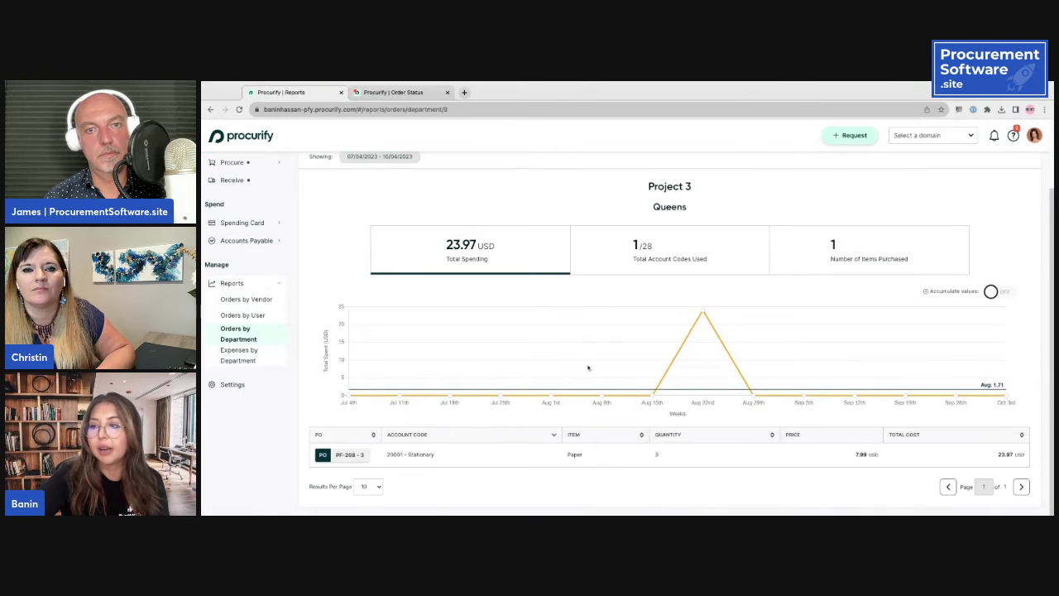